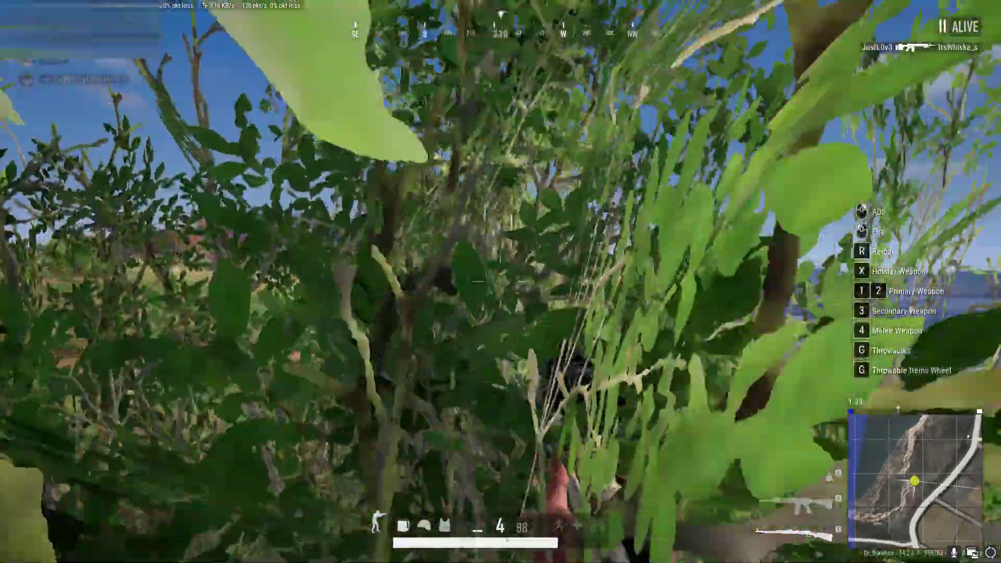
pyautogui.rightClick(501, 281)
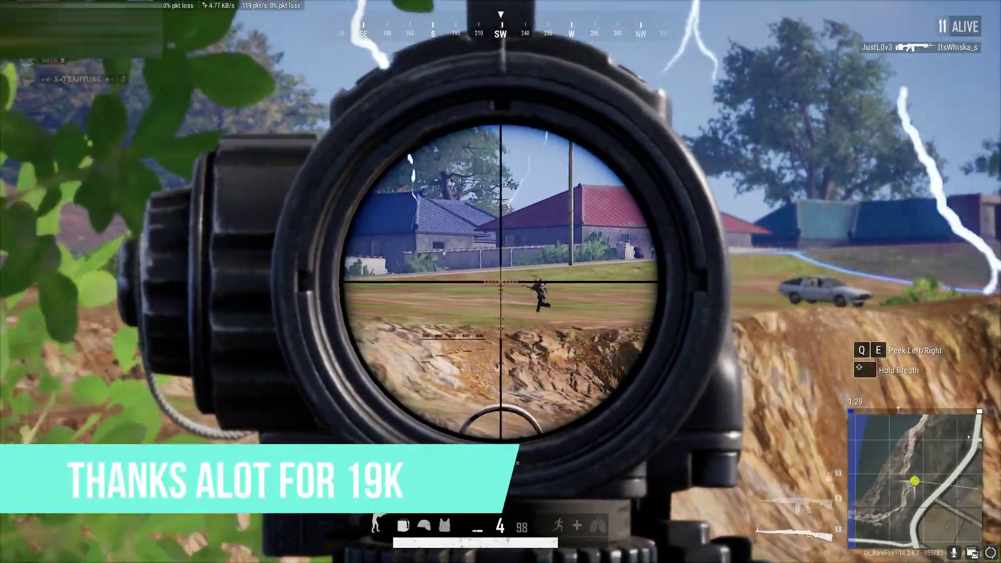
pyautogui.click(501, 281)
pyautogui.rightClick(500, 281)
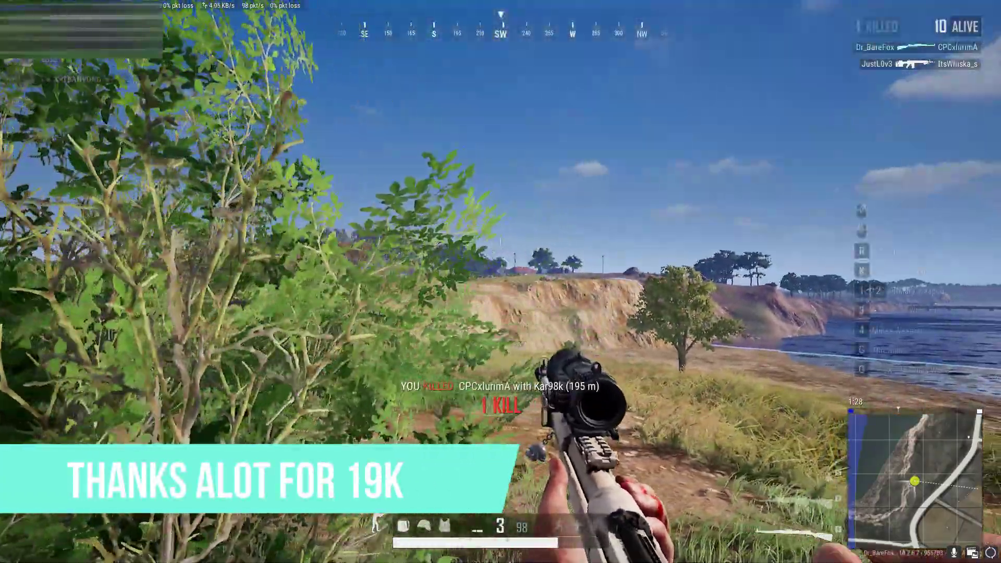
pyautogui.press('w')
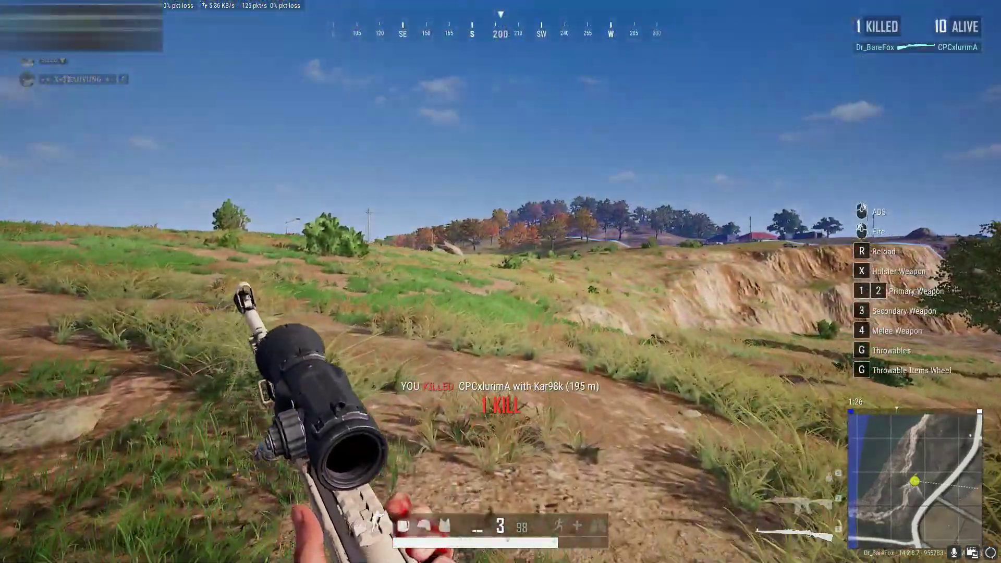
pyautogui.press('r')
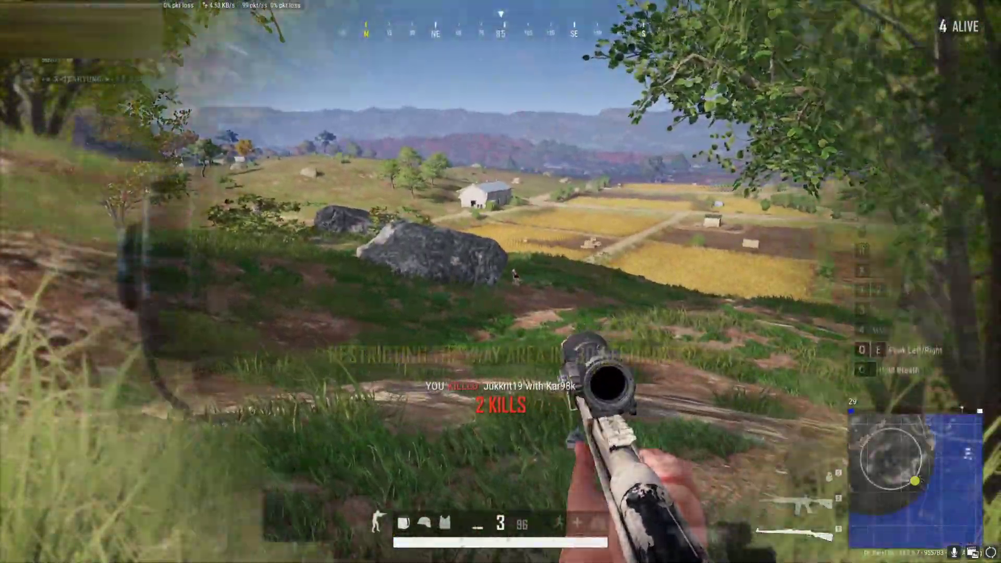
pyautogui.rightClick(500, 282)
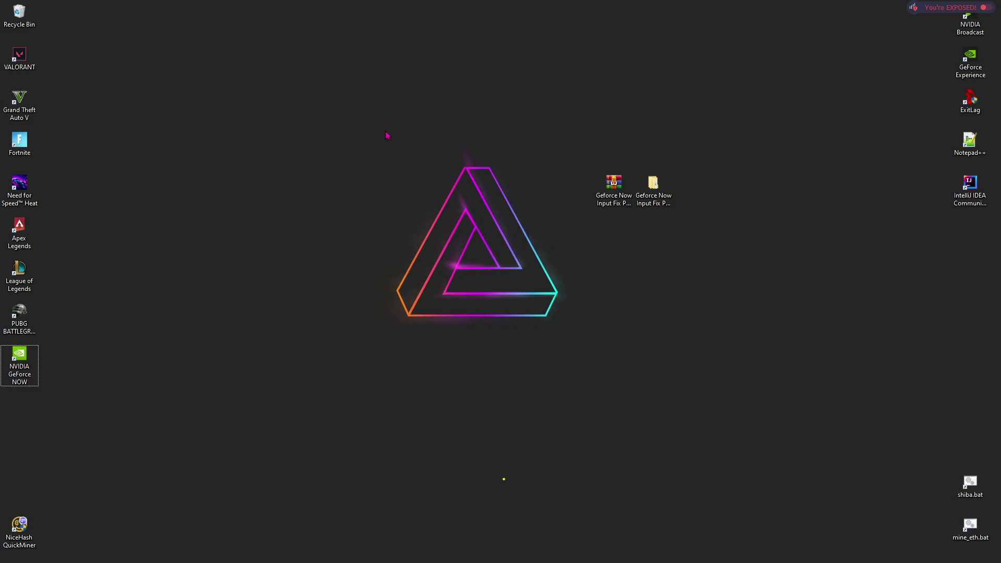
# Step: Open the file location of the NVIDIA GeForce NOW shortcut and show hidden items there
pyautogui.rightClick(18, 368)
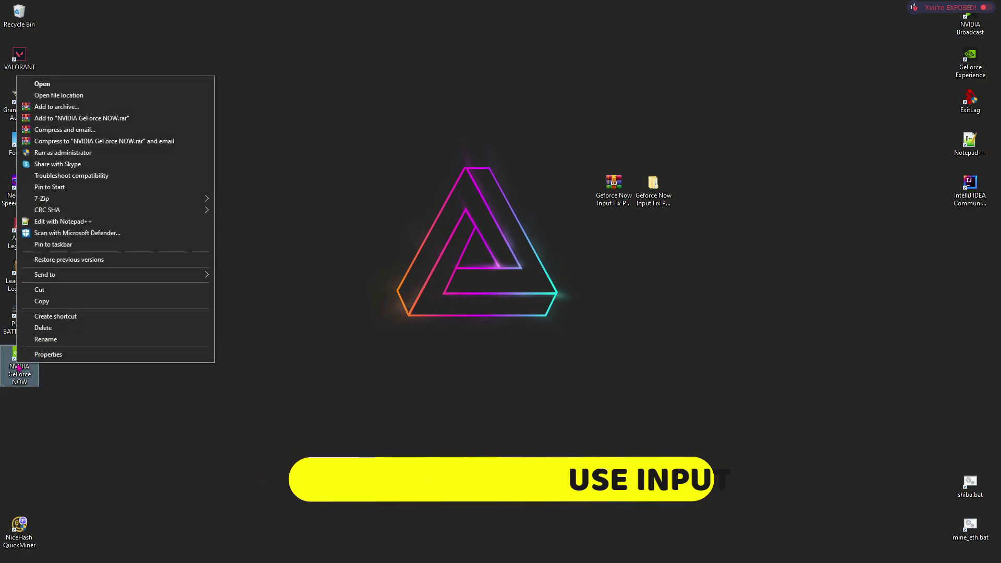
pyautogui.click(67, 99)
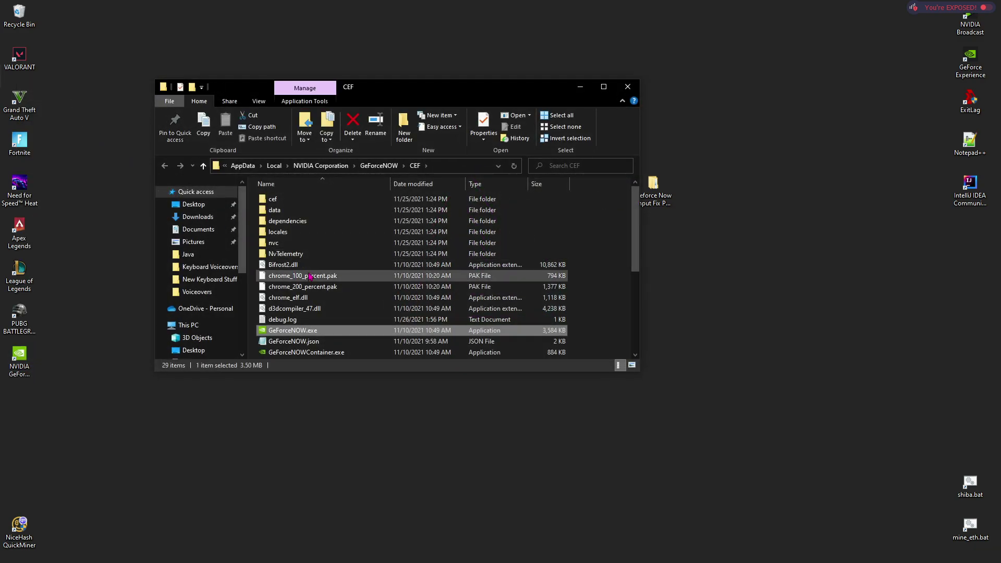
pyautogui.click(257, 101)
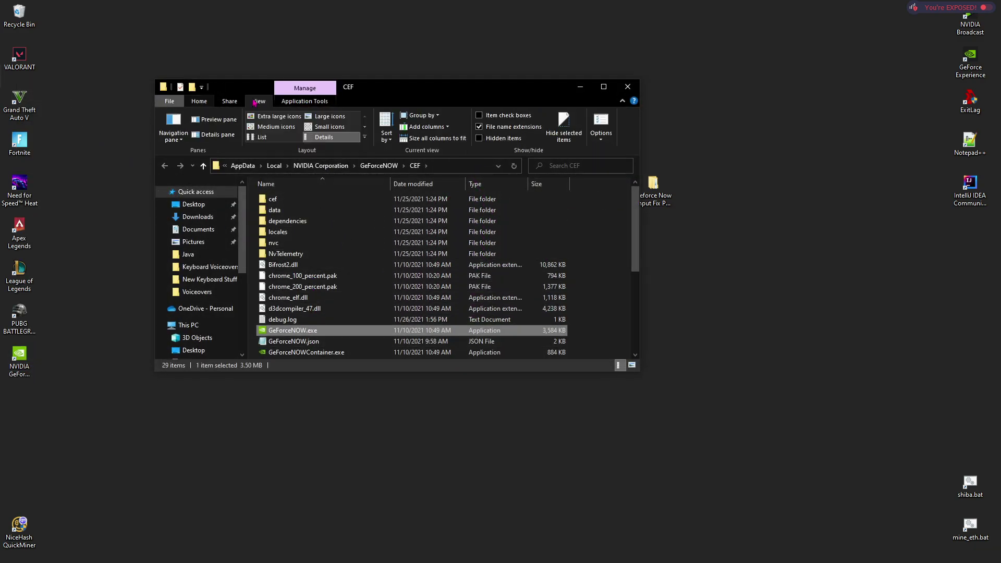
pyautogui.click(479, 139)
# Step: Check the general properties and attributes of GeForceNOW.json, then close them
pyautogui.click(300, 340)
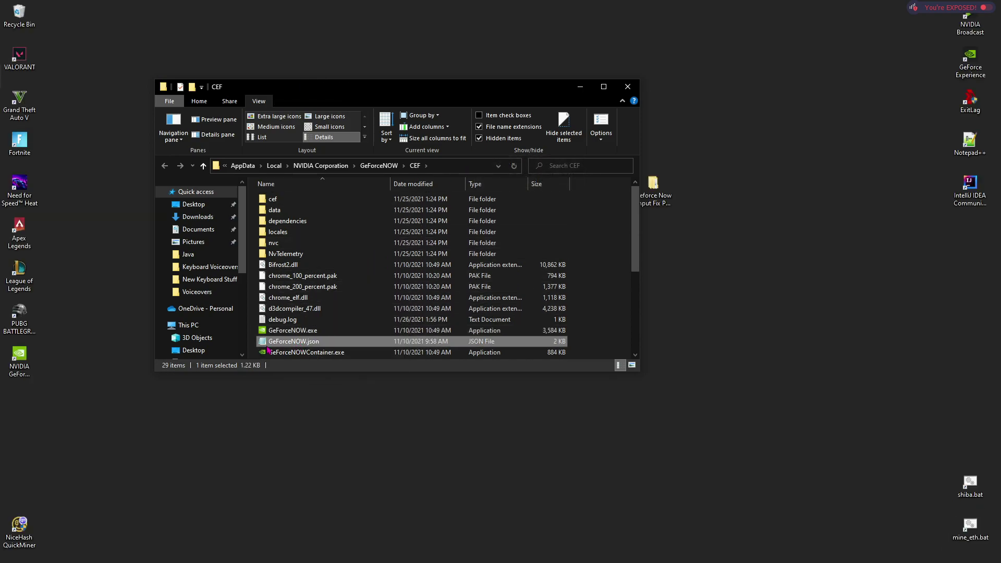
pyautogui.rightClick(300, 342)
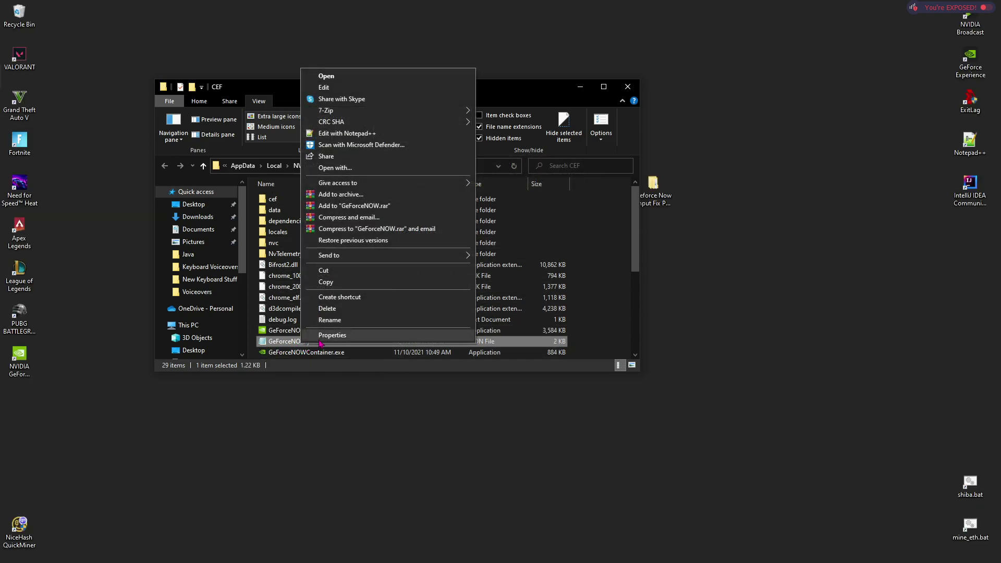
pyautogui.click(321, 339)
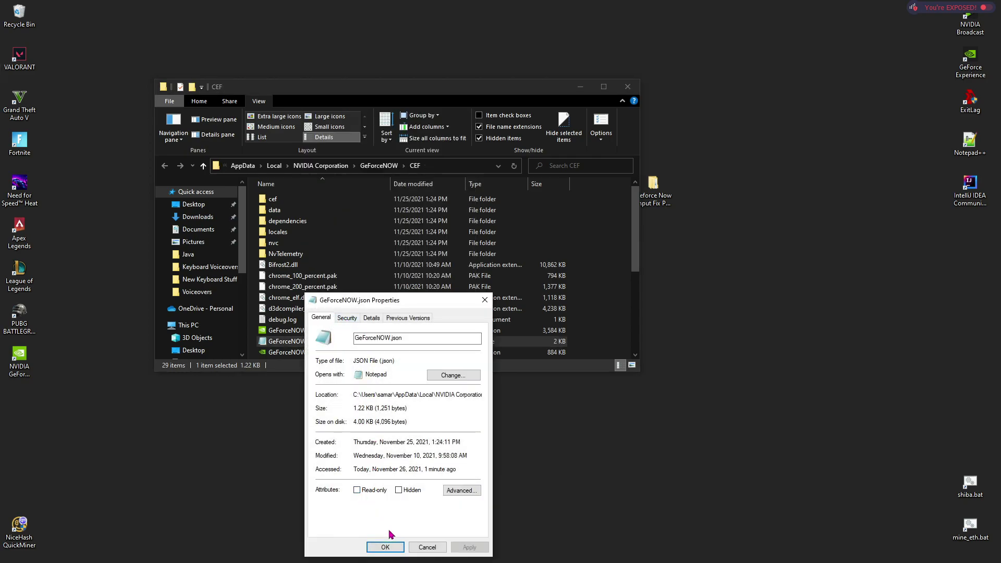
pyautogui.click(385, 546)
# Step: Open GeForceNOW.json for editing, set nv-sdl-iohid-configurable to true, and save the file
pyautogui.rightClick(319, 342)
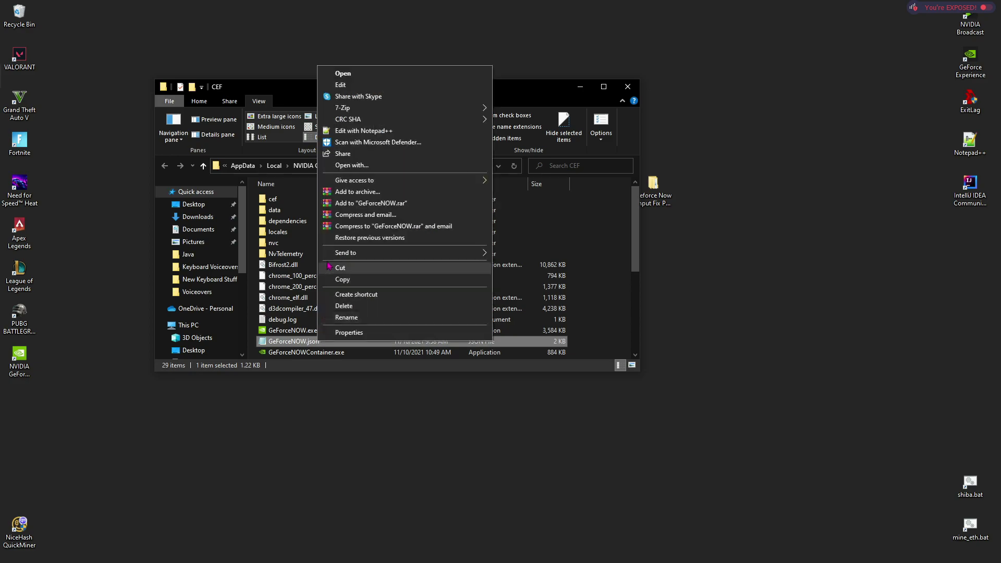
pyautogui.click(336, 84)
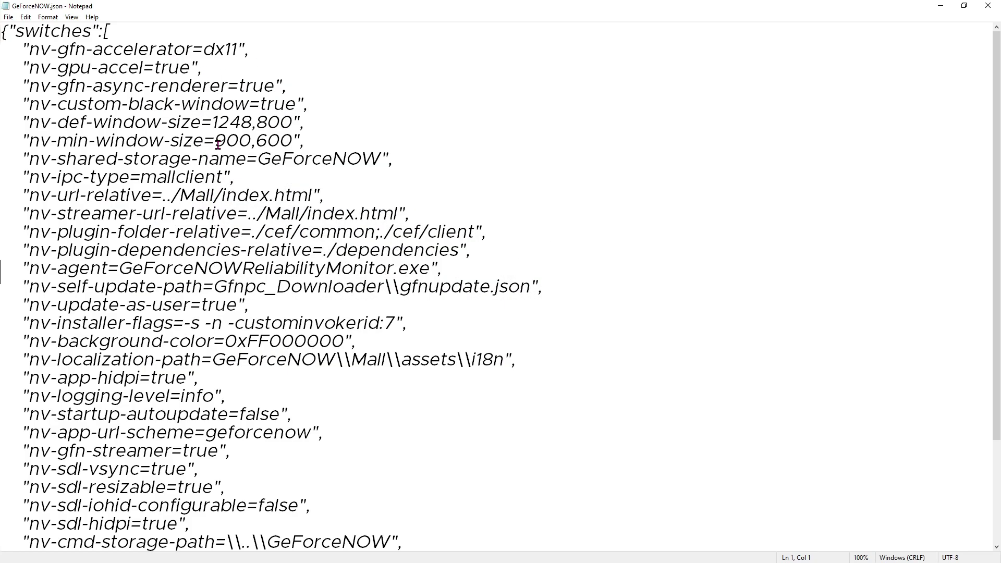
pyautogui.scroll(-3, 201, 181)
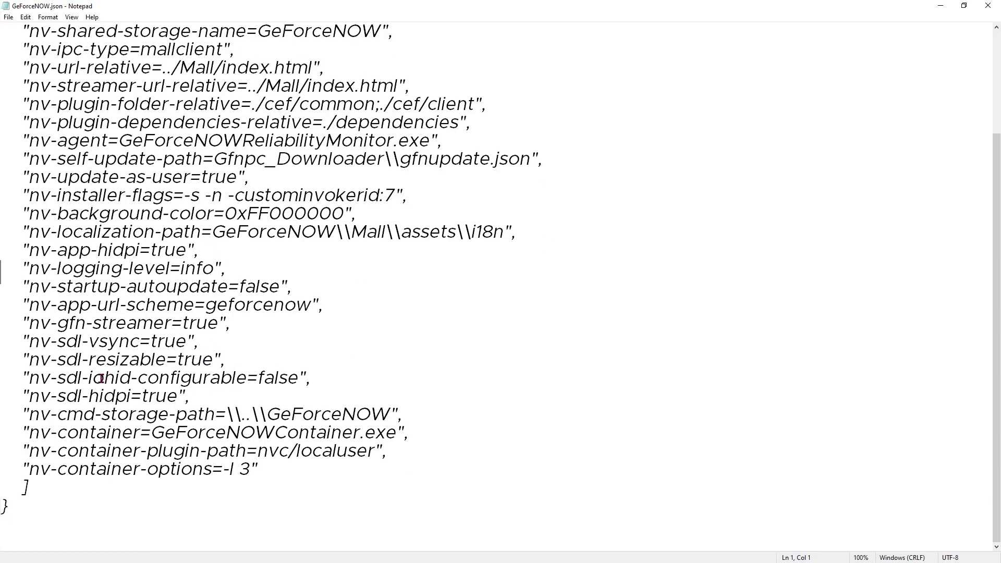
pyautogui.moveTo(39, 378); pyautogui.dragTo(298, 378)
pyautogui.write('true')
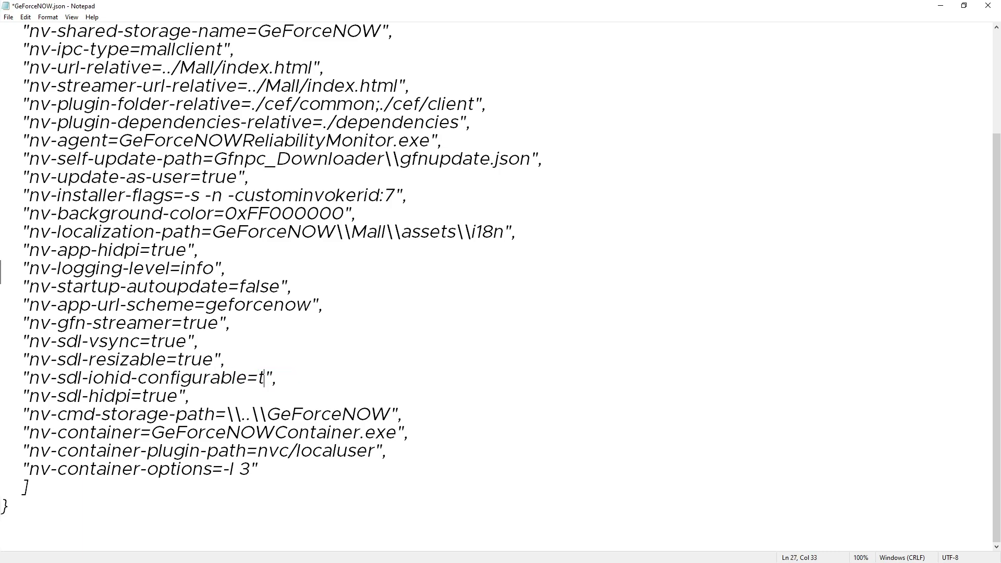
pyautogui.hotkey('ctrl', 's')
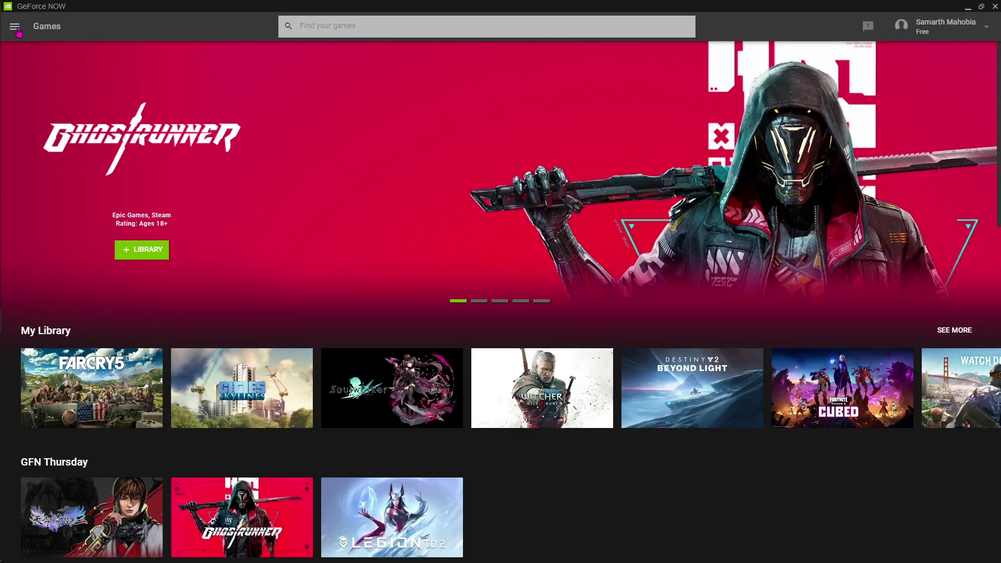
# Step: Switch to GeForce NOW and open its settings at the server location section
pyautogui.click(15, 27)
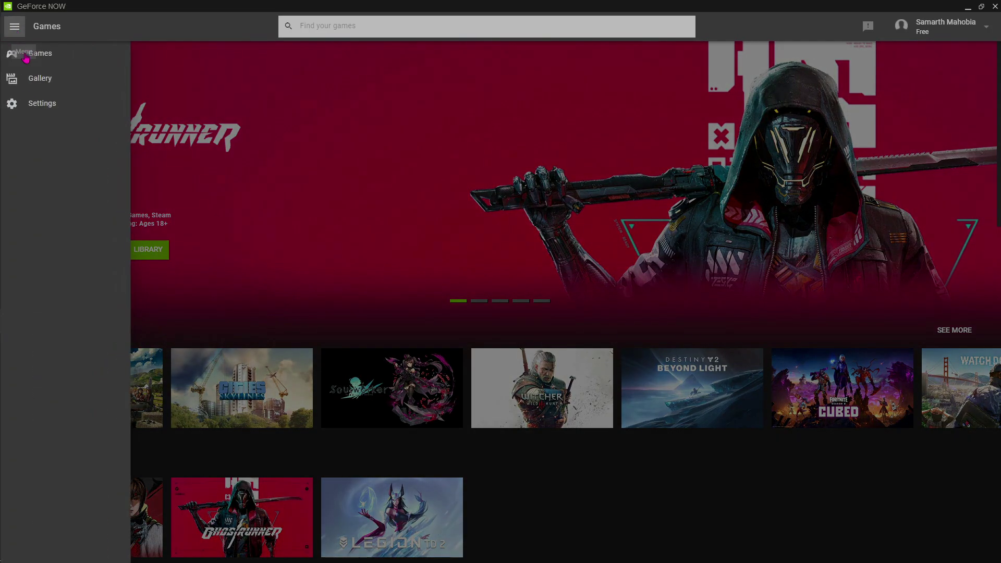
pyautogui.click(39, 104)
pyautogui.scroll(-3, 139, 246)
pyautogui.scroll(-1, 140, 246)
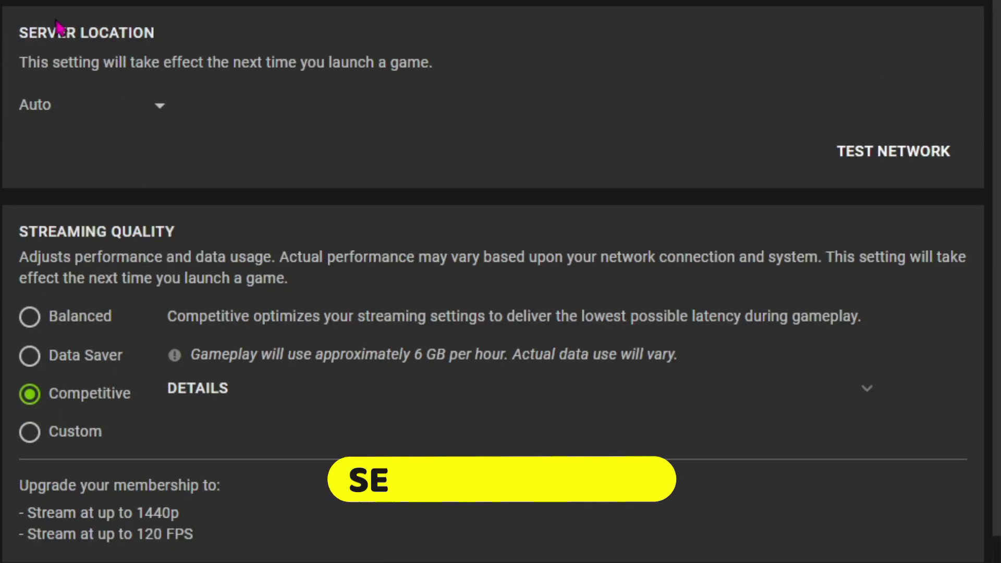
# Step: Look through the available US and EU server locations and choose Auto
pyautogui.click(135, 116)
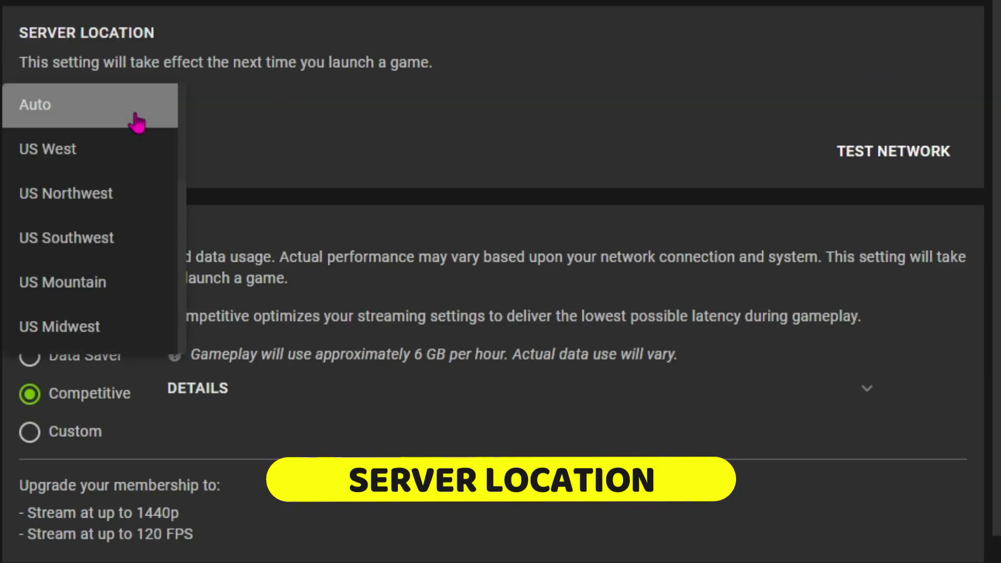
pyautogui.scroll(-6, 134, 152)
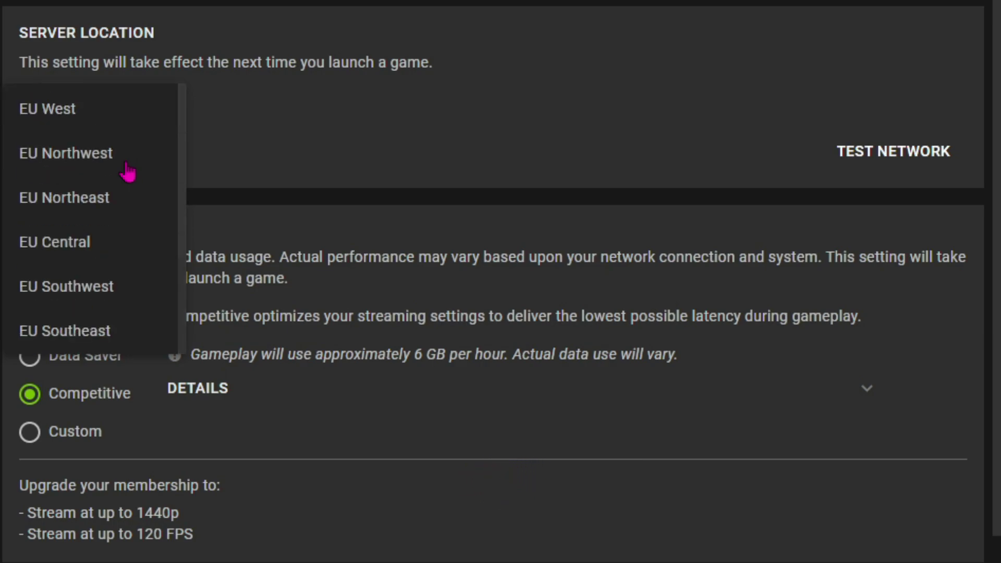
pyautogui.scroll(6, 127, 171)
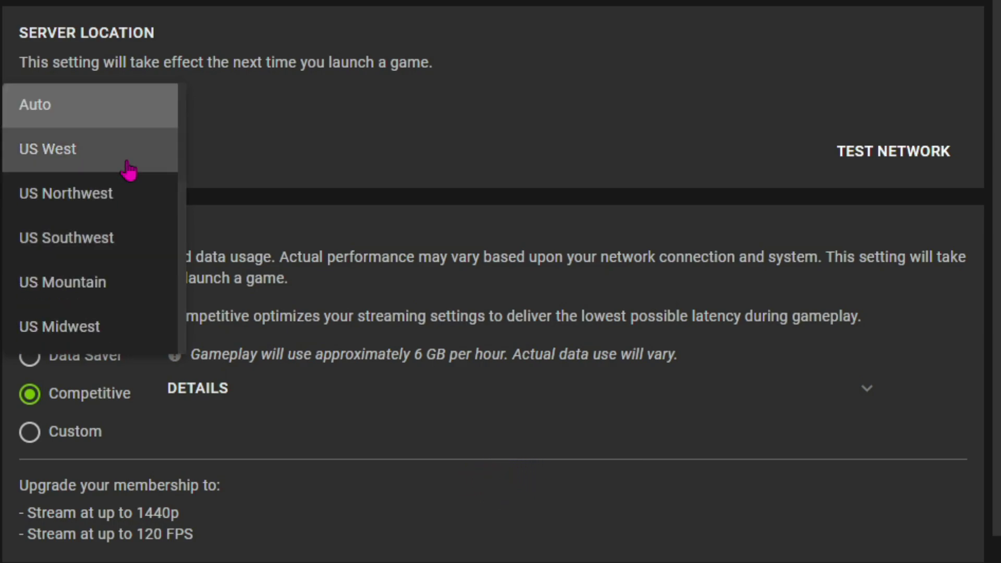
pyautogui.scroll(-2, 96, 239)
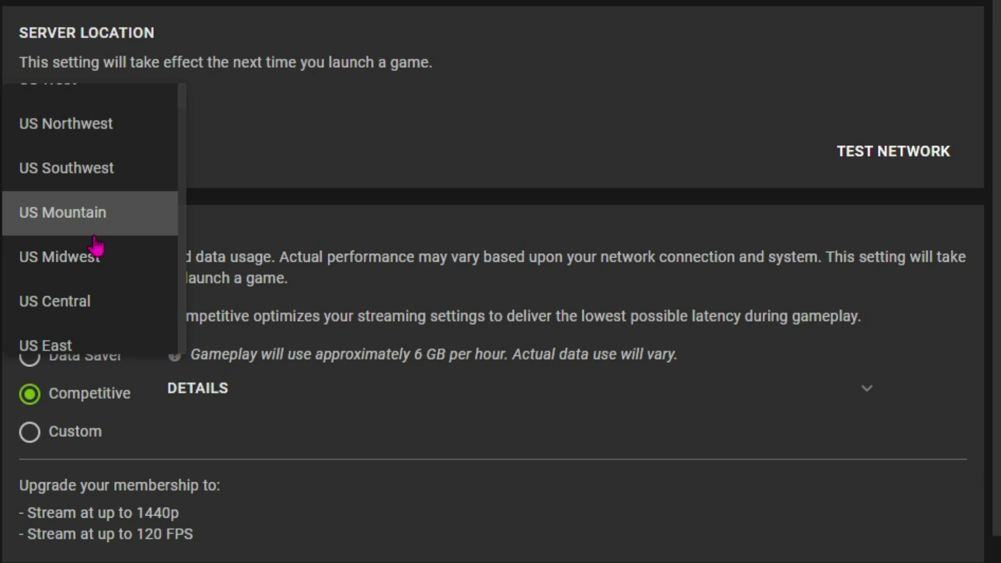
pyautogui.scroll(-1, 95, 245)
pyautogui.scroll(3, 96, 248)
pyautogui.click(111, 107)
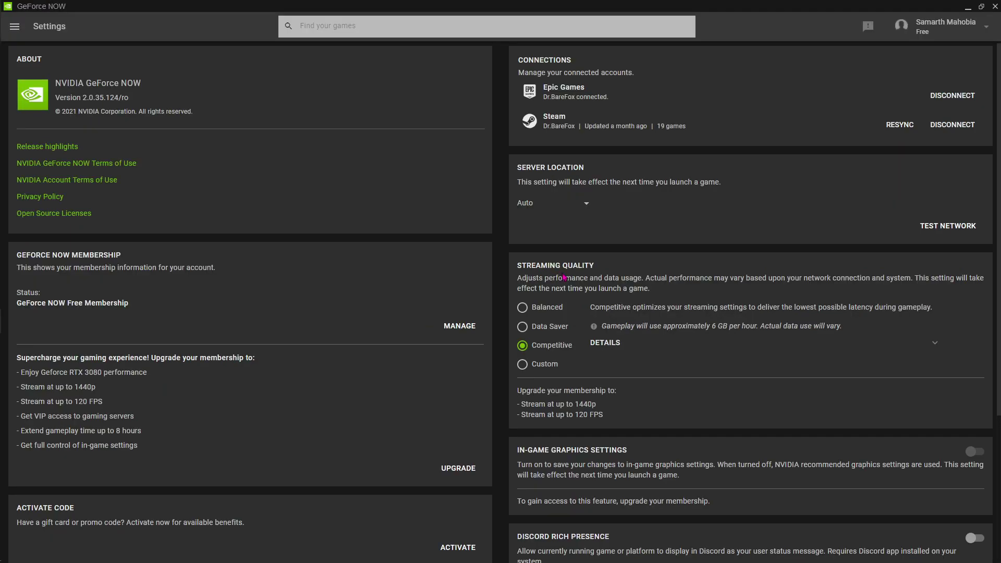
# Step: Switch the streaming quality to Custom and set the resolution to 1366 x 768 (16:9)
pyautogui.click(522, 364)
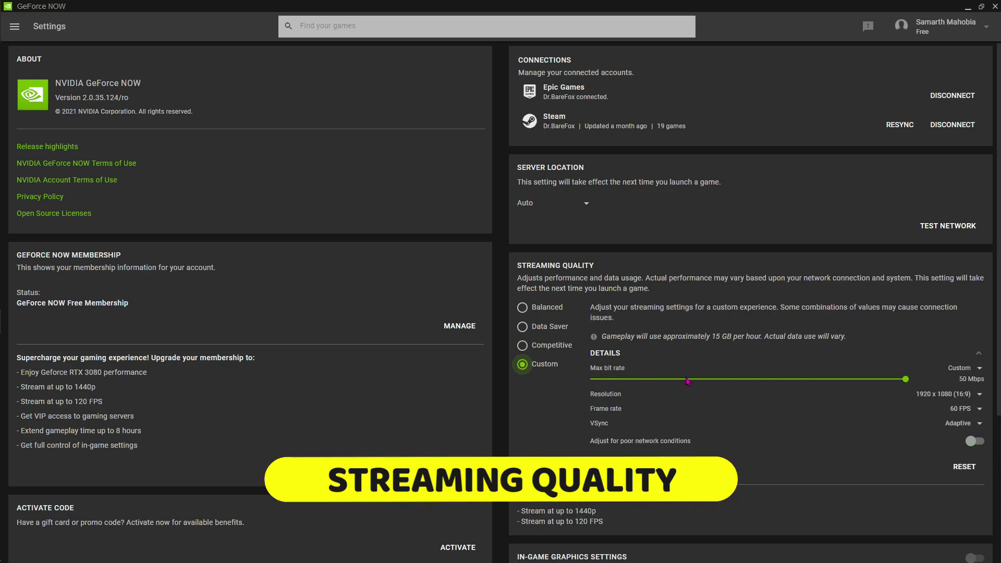
pyautogui.click(955, 398)
pyautogui.scroll(-1, 941, 402)
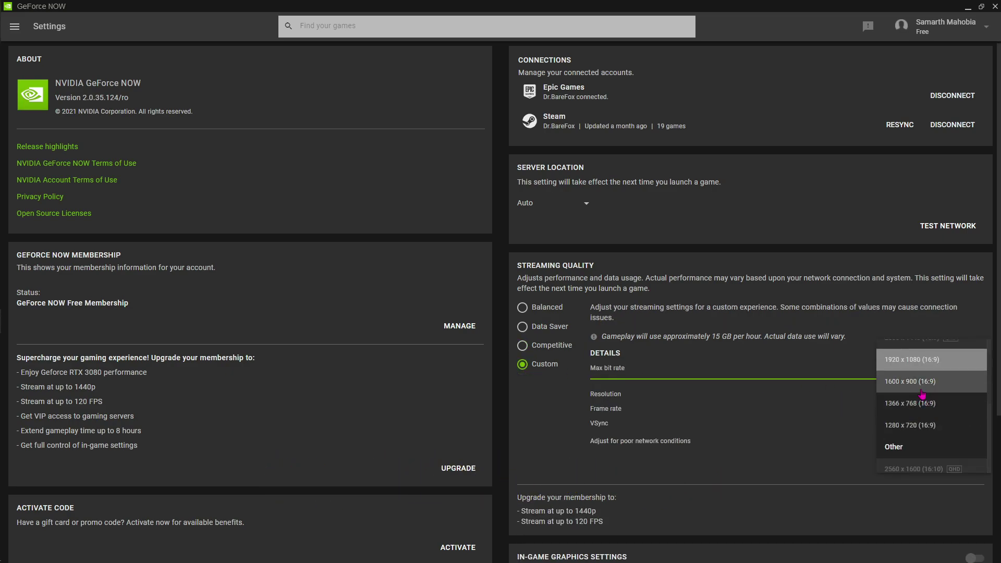
pyautogui.click(910, 409)
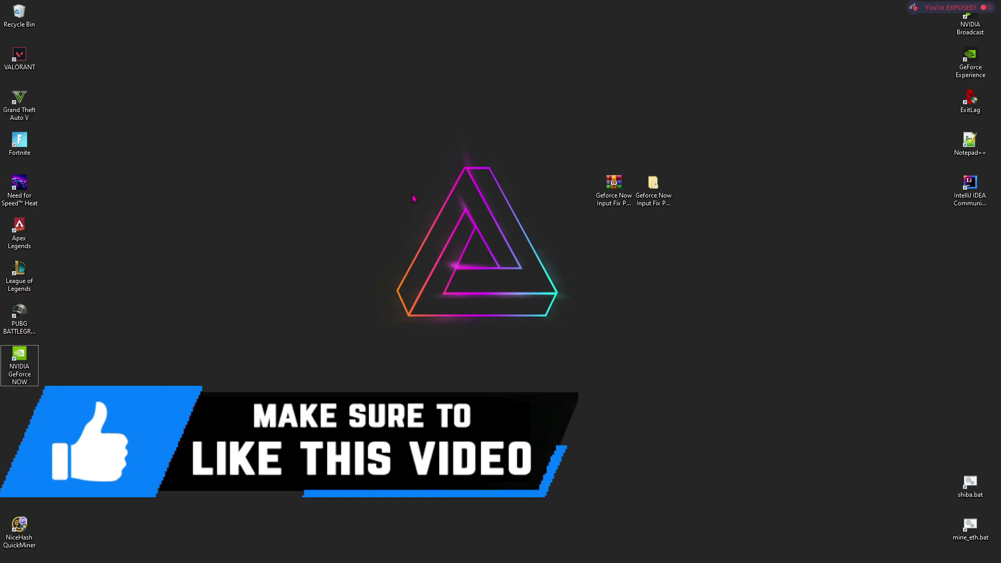
# Step: Check the display resolution in the Windows display settings
pyautogui.press('super')
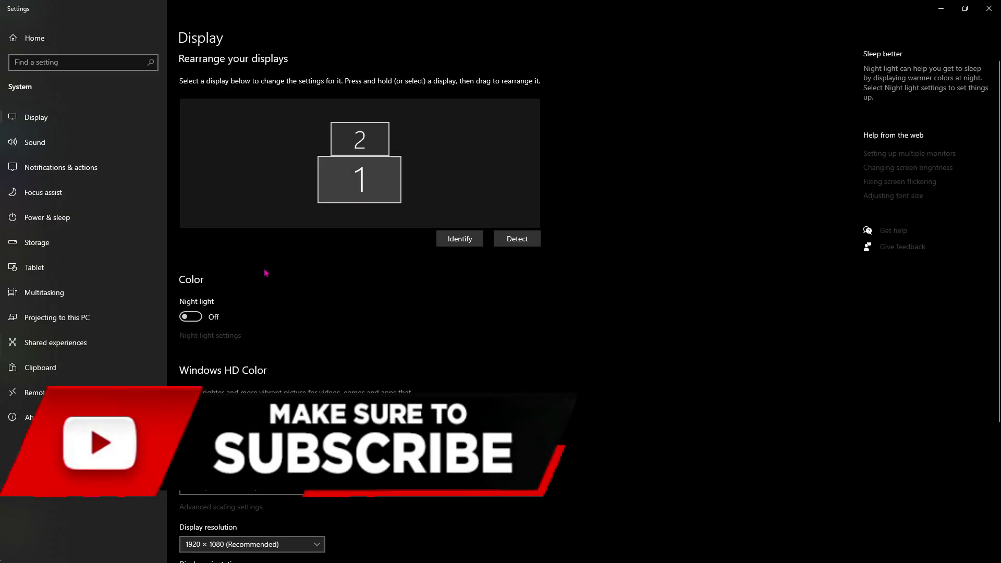
pyautogui.scroll(-4, 266, 274)
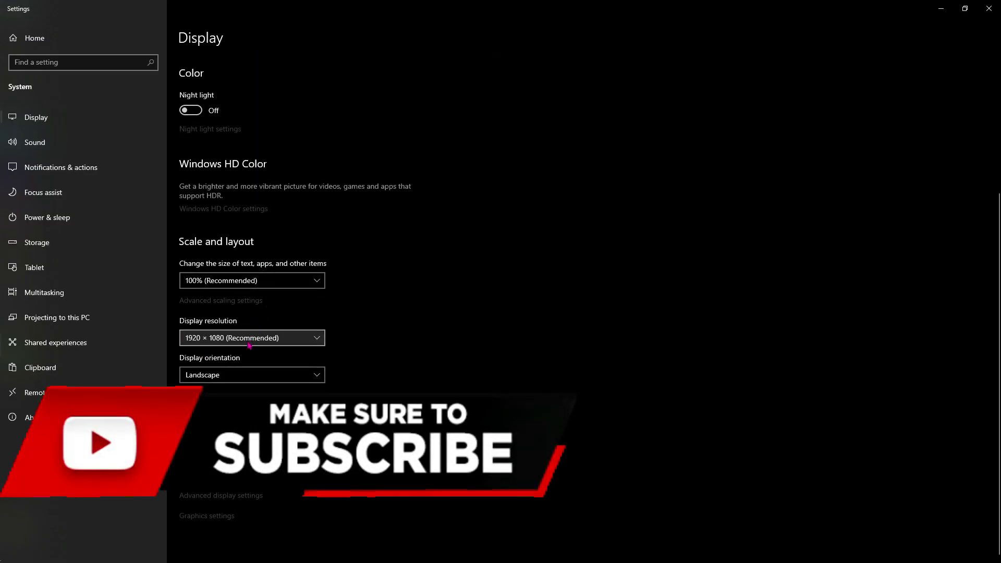
pyautogui.click(250, 335)
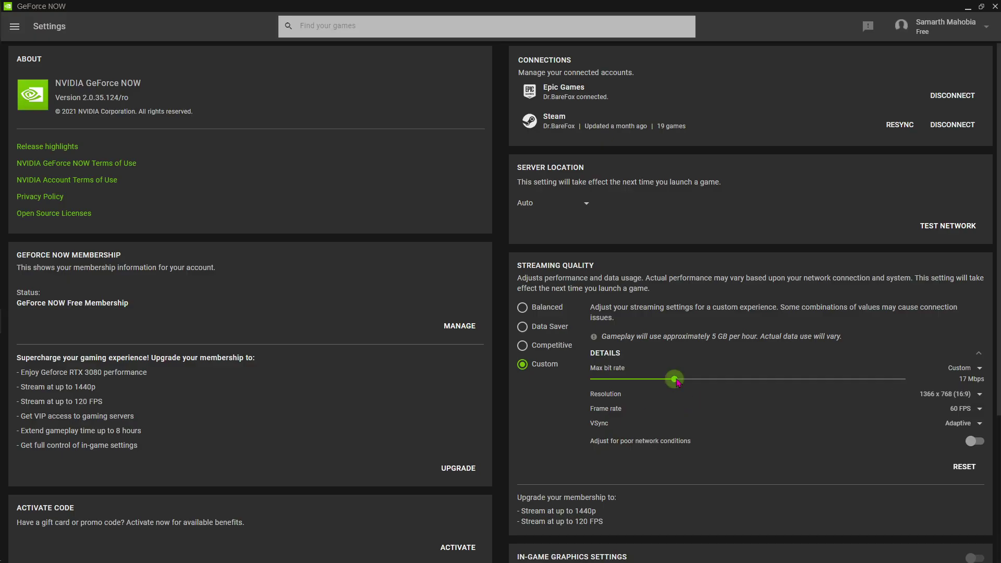
# Step: In GeForce NOW, set the max bit rate to 25 Mbps and choose 60 FPS as the frame rate
pyautogui.moveTo(677, 382); pyautogui.dragTo(734, 382)
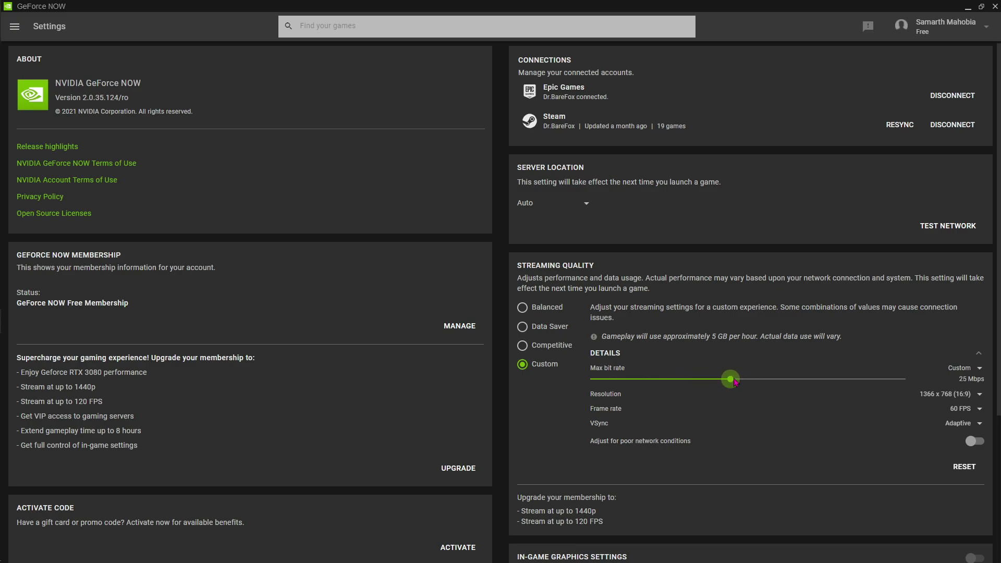
pyautogui.click(974, 408)
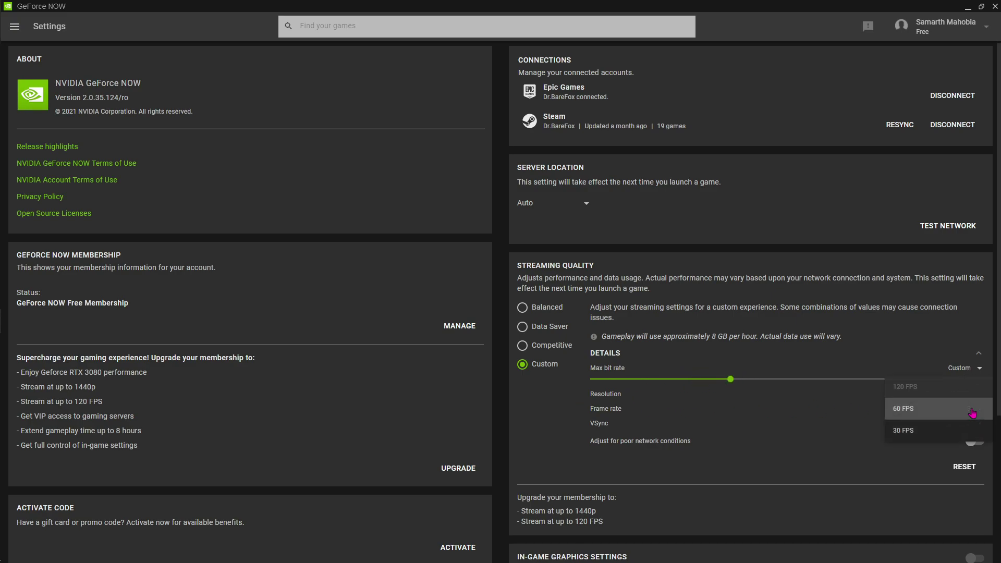
pyautogui.click(826, 415)
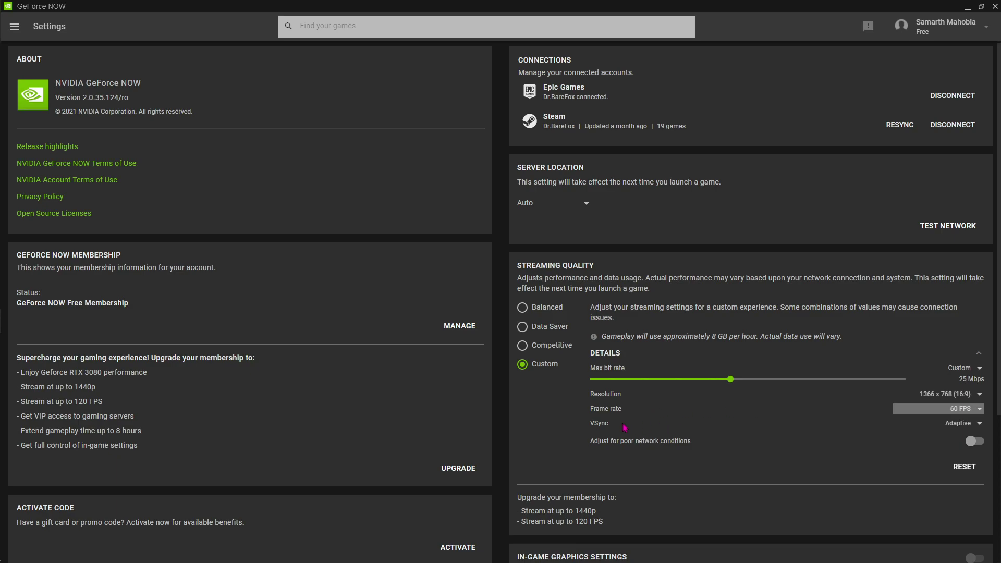
# Step: Choose Adaptive VSync and turn on the adjustment for poor network conditions
pyautogui.click(961, 424)
pyautogui.click(899, 425)
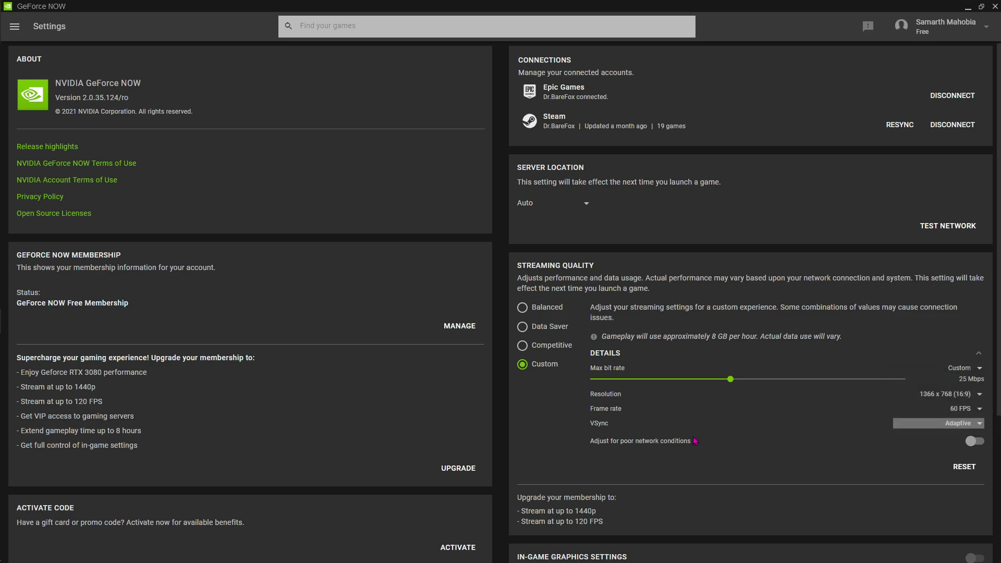
pyautogui.click(977, 443)
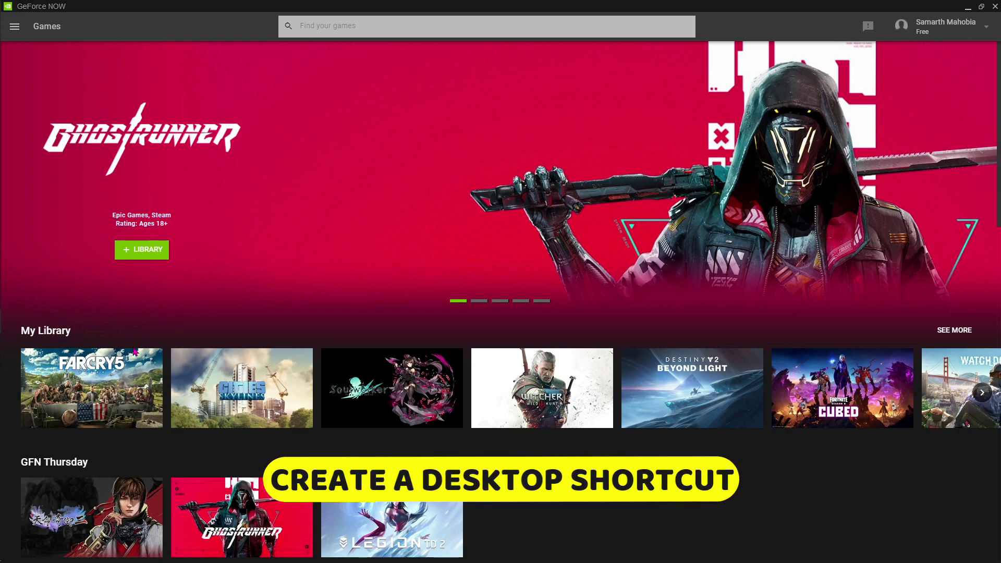
# Step: Open the options of Far Cry 5 in My Library for creating a desktop shortcut
pyautogui.click(148, 440)
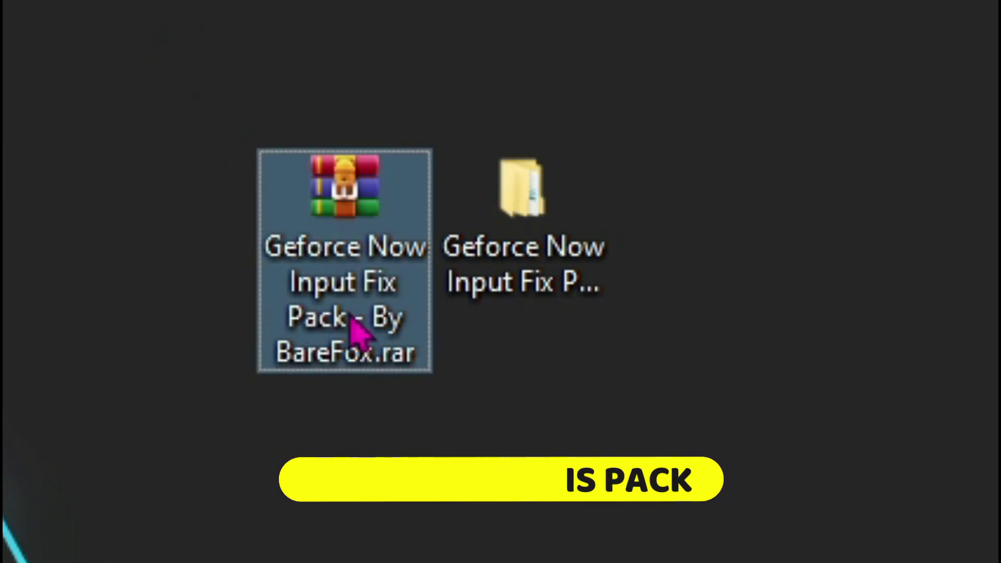
pyautogui.moveTo(8, 2); pyautogui.dragTo(808, 376)
pyautogui.moveTo(998, 453); pyautogui.dragTo(441, 196)
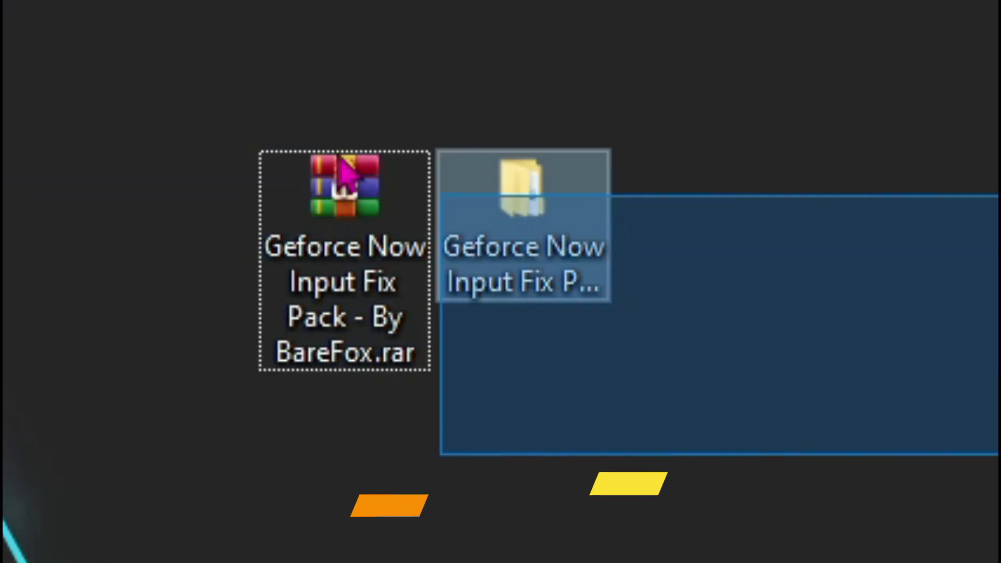
pyautogui.moveTo(346, 172); pyautogui.dragTo(318, 167)
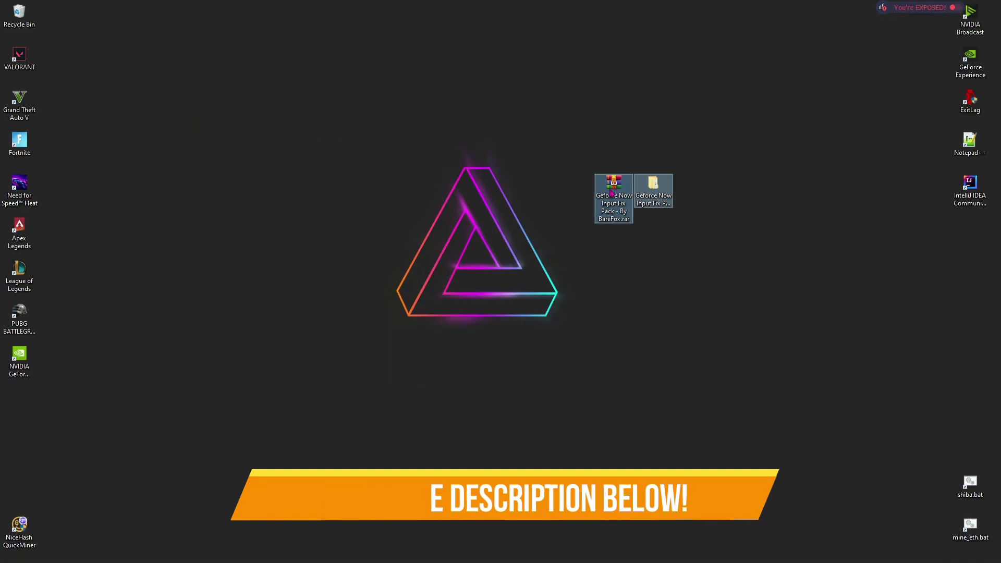
# Step: Run TCPOptimizer.exe as administrator from the 1- TCP Optimizer folder of the Geforce Now Input Fix Pack
pyautogui.click(653, 184)
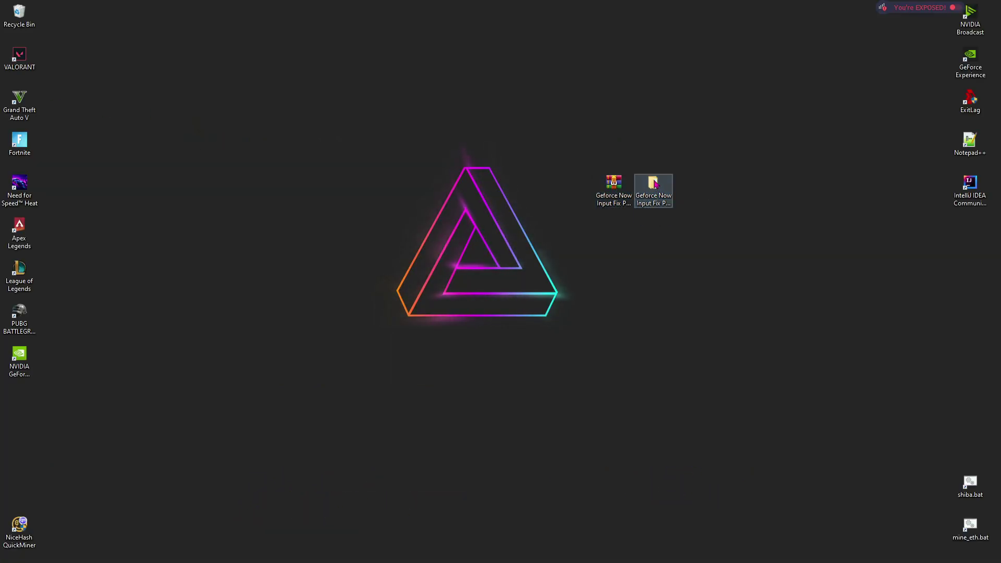
pyautogui.doubleClick(654, 183)
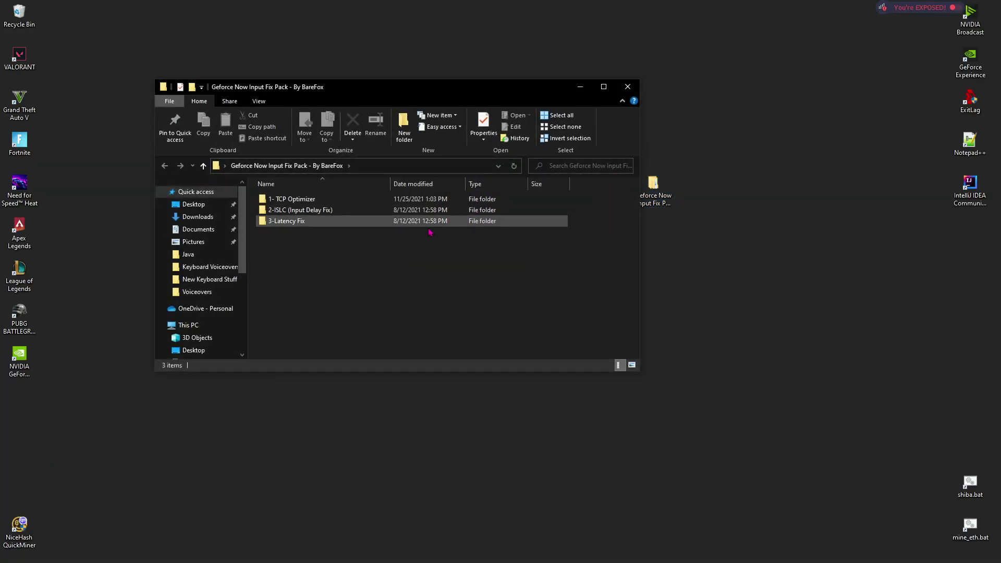
pyautogui.doubleClick(315, 205)
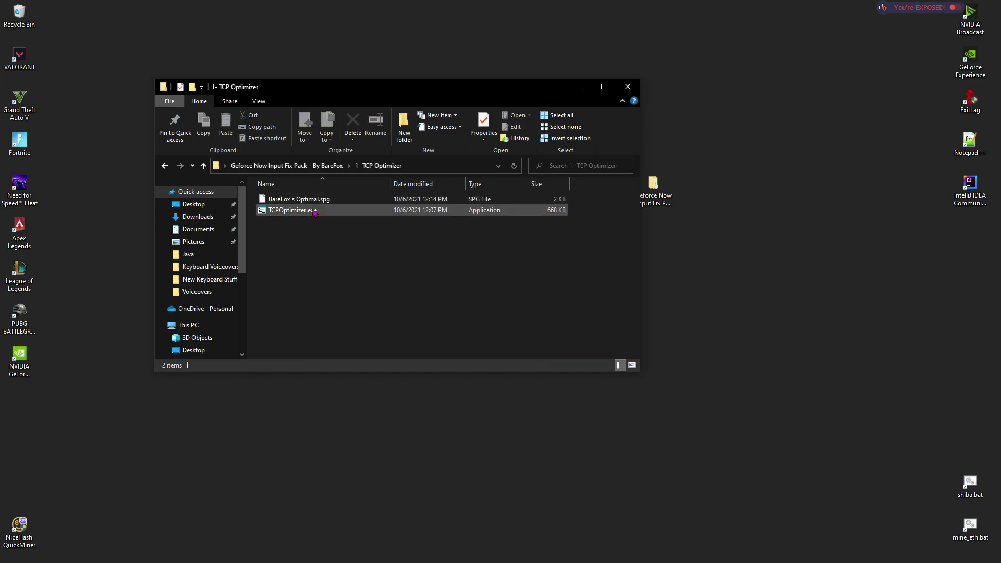
pyautogui.click(294, 213)
pyautogui.rightClick(295, 213)
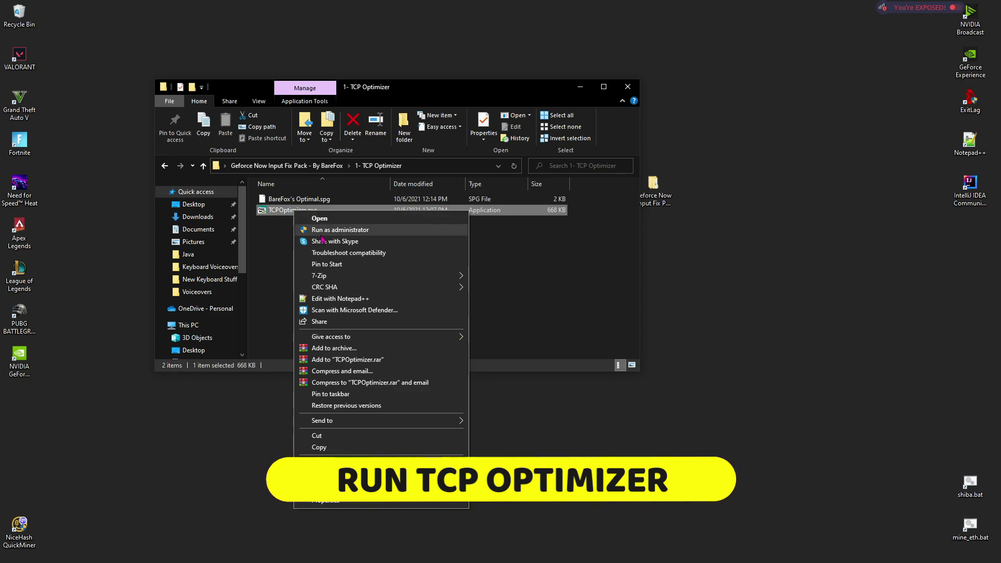
pyautogui.click(388, 229)
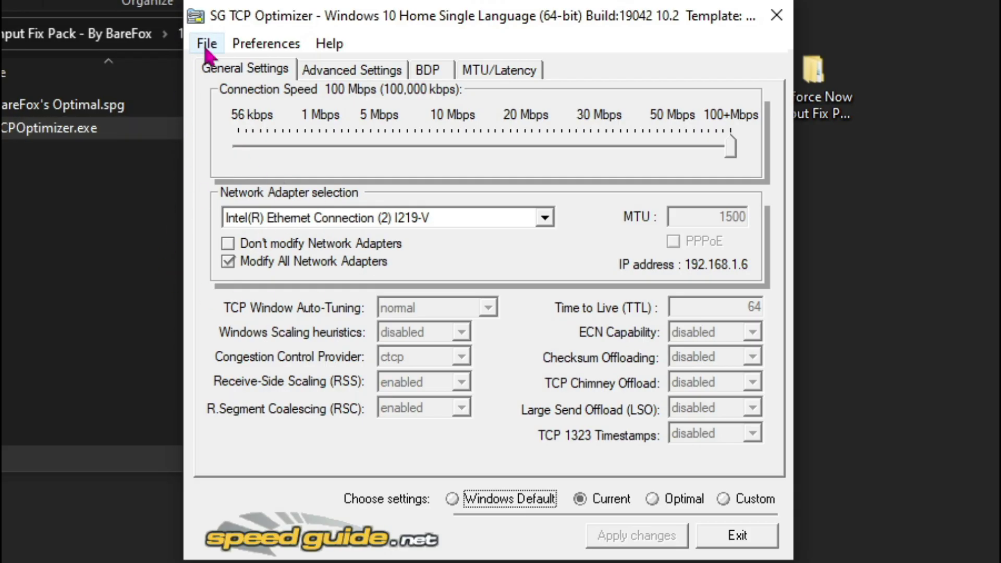
# Step: Import the settings file BareFox's Optimal.spg into TCP Optimizer
pyautogui.click(205, 47)
pyautogui.click(251, 166)
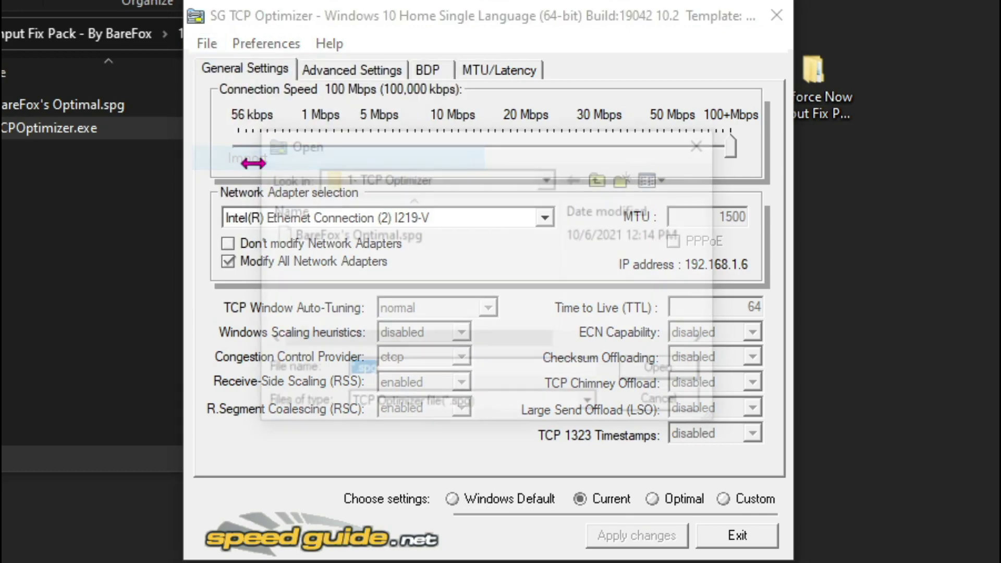
pyautogui.click(366, 238)
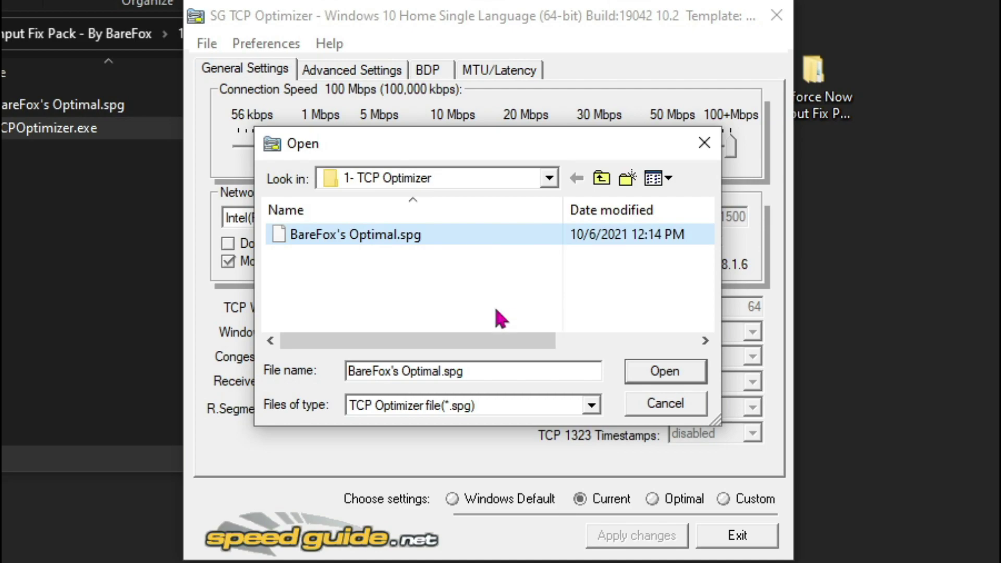
pyautogui.click(664, 371)
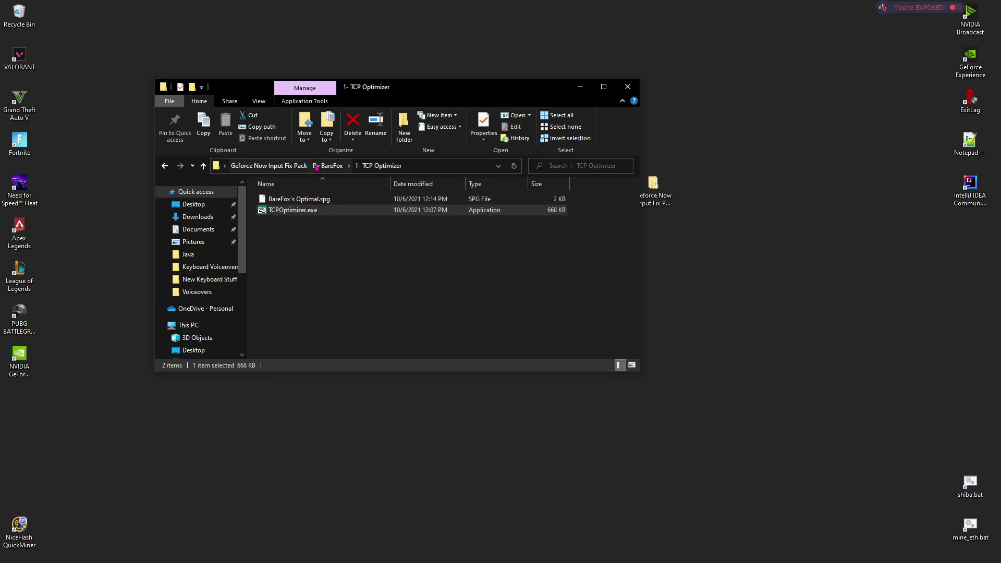
# Step: Extract the self-extracting archive ISLC v1.0.2.4.exe inside the pack's 2-ISLC (Input Delay Fix) folder
pyautogui.click(287, 165)
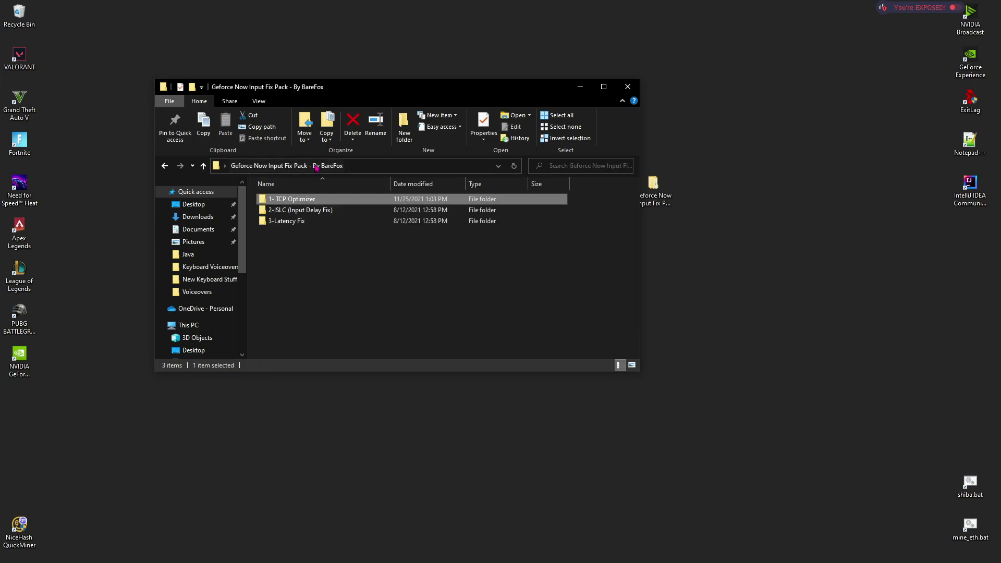
pyautogui.doubleClick(292, 210)
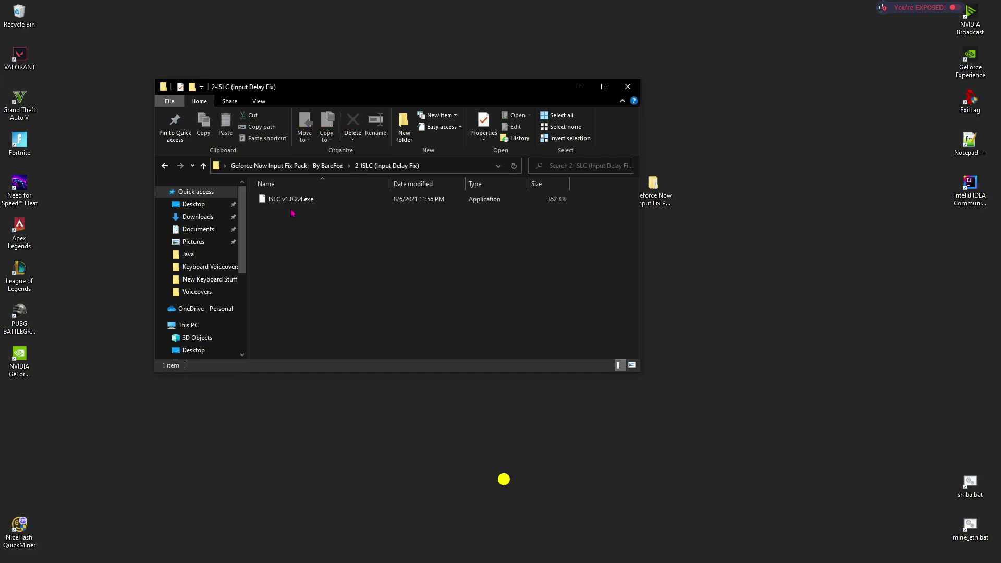
pyautogui.doubleClick(292, 205)
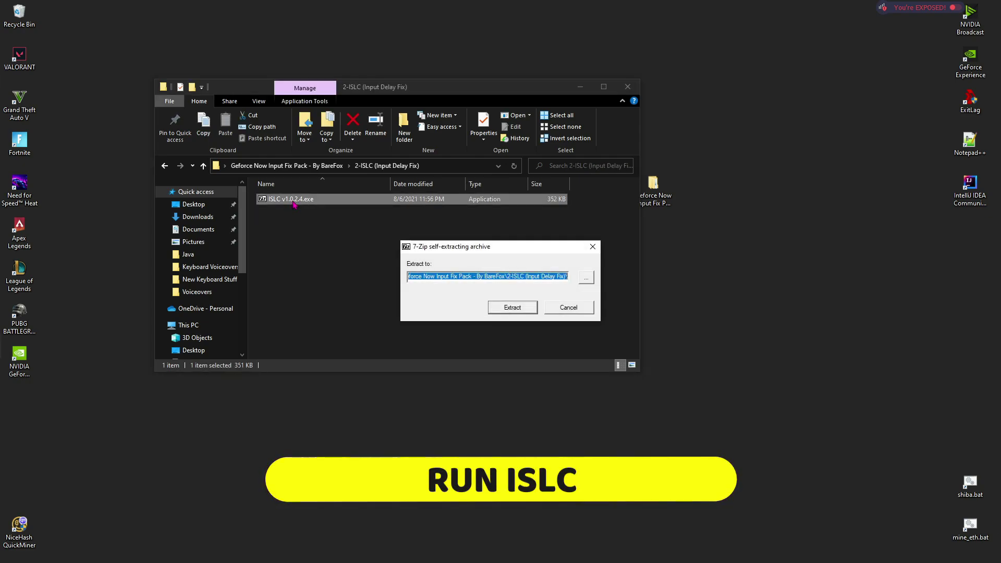
pyautogui.click(495, 306)
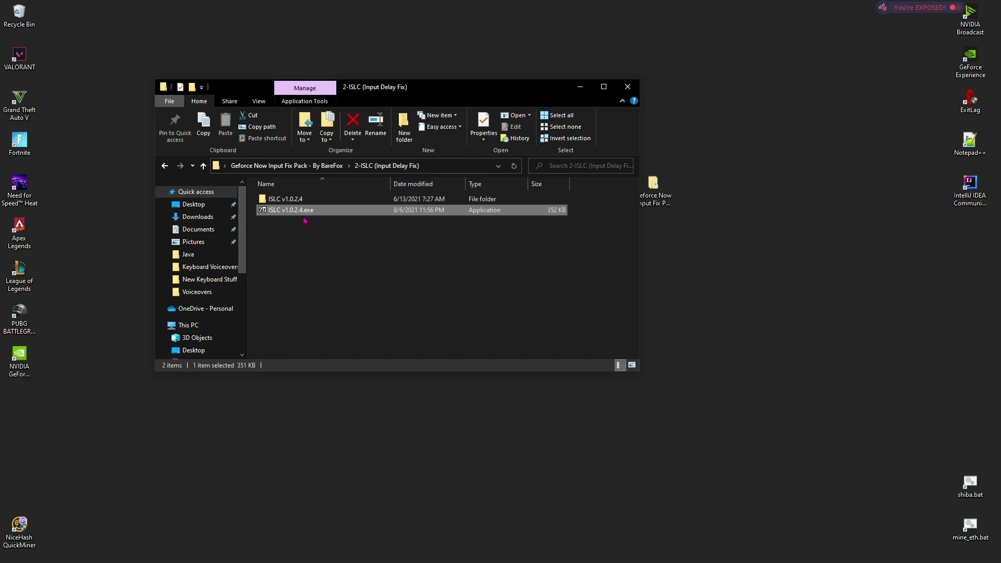
# Step: Launch Intelligent standby list cleaner ISLC.exe from the extracted ISLC v1.0.2.4 folder
pyautogui.doubleClick(294, 199)
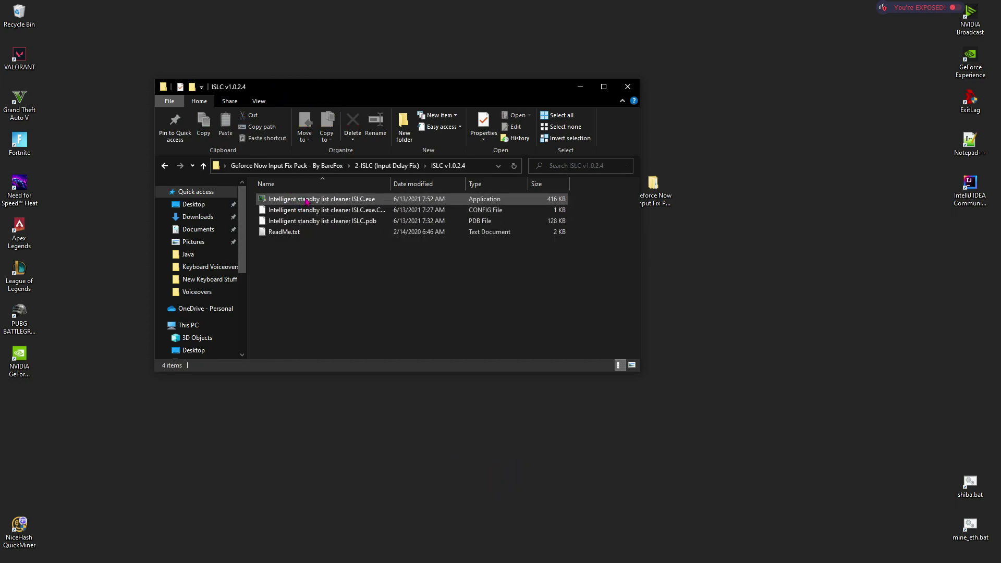
pyautogui.click(307, 200)
pyautogui.doubleClick(307, 200)
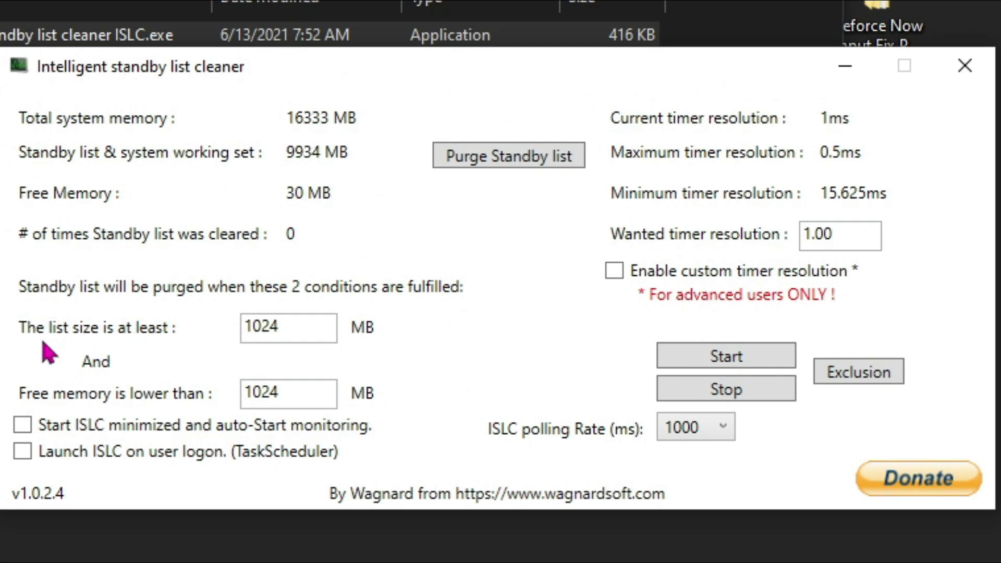
# Step: Set the free memory purge threshold to 8000 MB and enable a custom timer resolution of 0.50
pyautogui.doubleClick(328, 399)
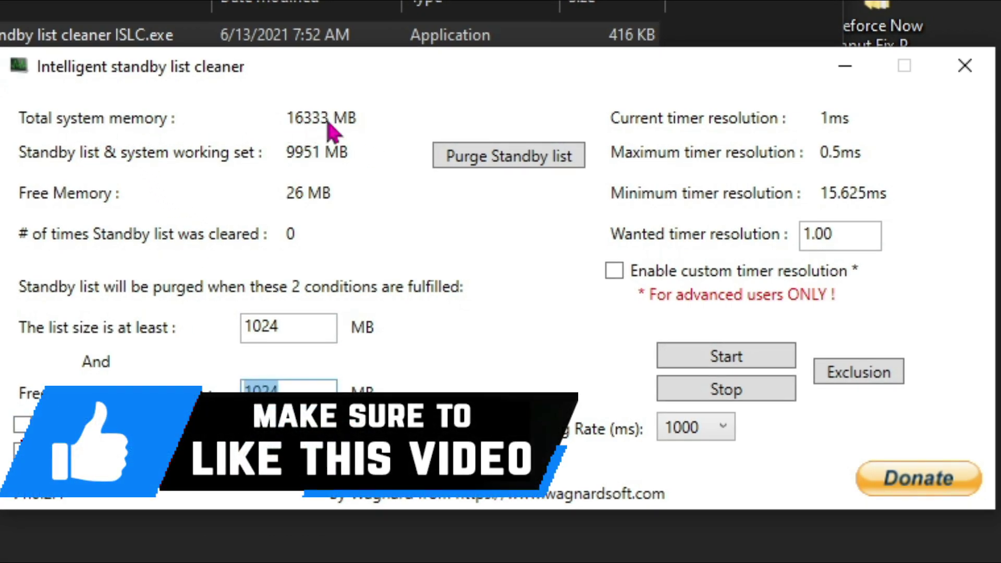
pyautogui.write('8000')
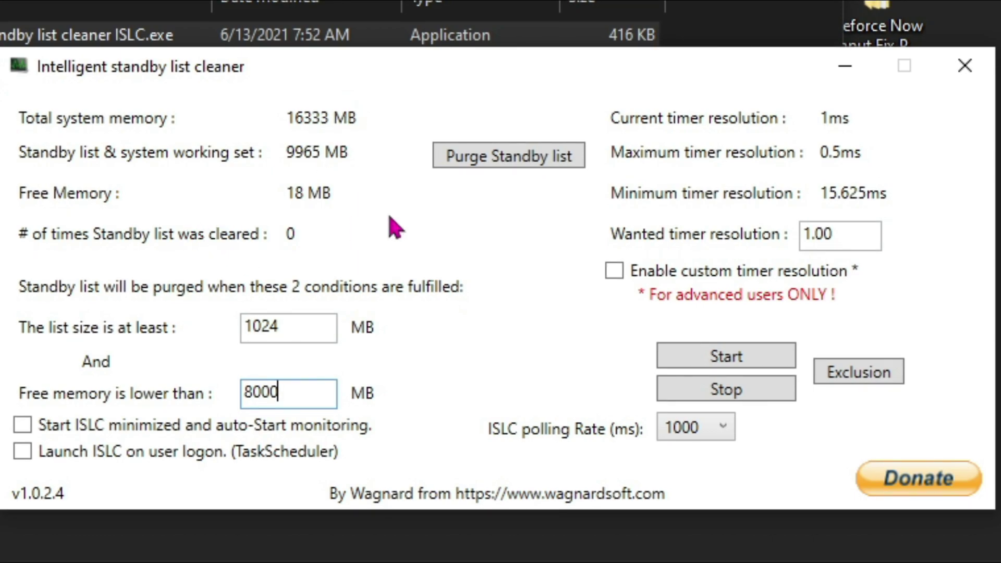
pyautogui.click(842, 234)
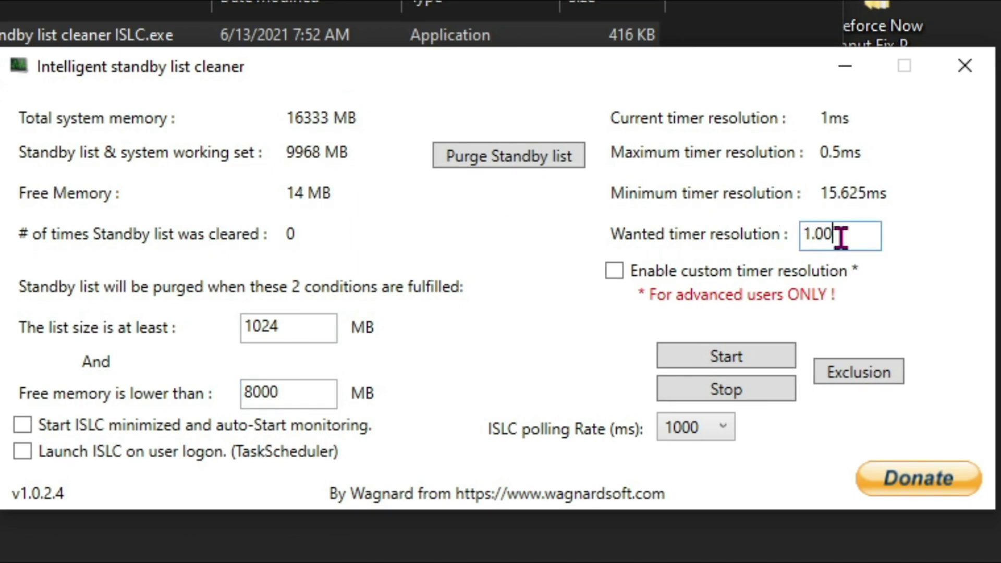
pyautogui.press('BackSpace')
pyautogui.press('Delete')
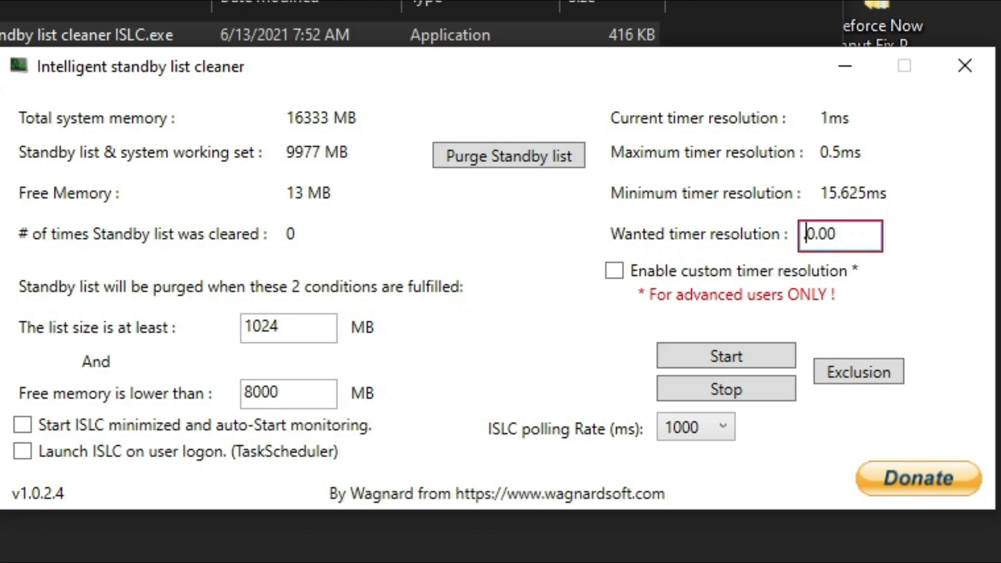
pyautogui.write('50')
pyautogui.press('BackSpace')
pyautogui.press('BackSpace')
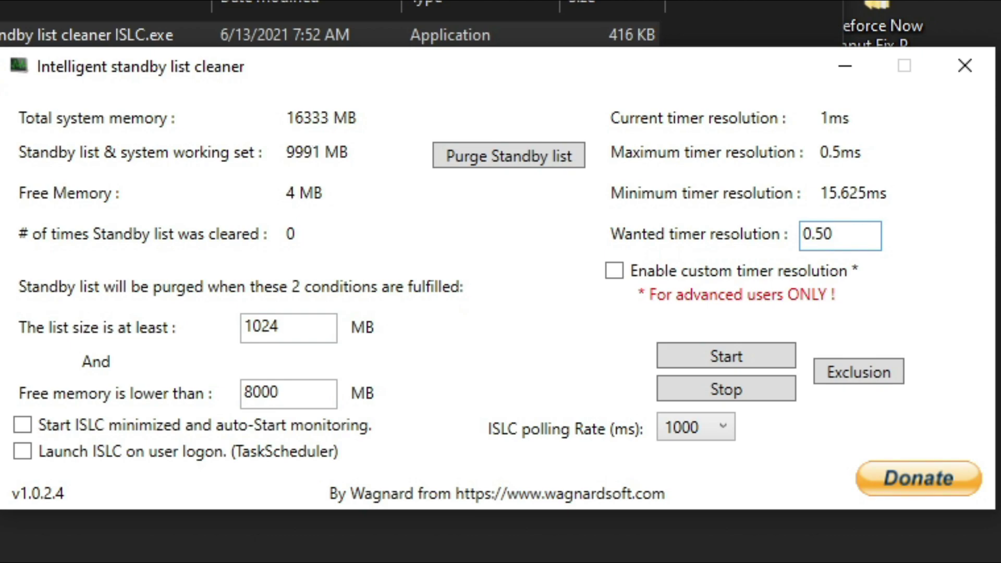
pyautogui.click(625, 271)
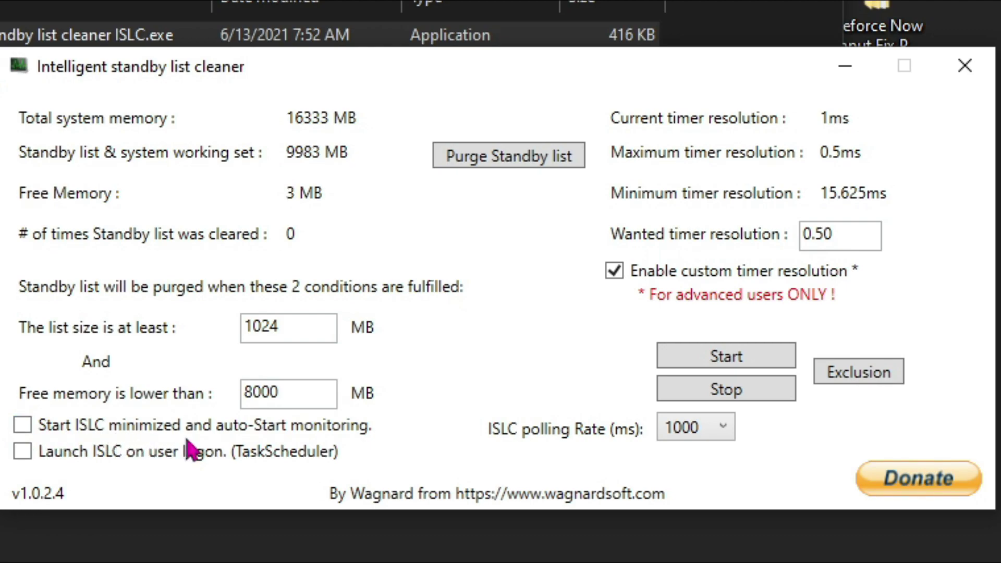
# Step: Enable starting ISLC minimized with auto-start monitoring, and choose a polling rate of 1000 ms
pyautogui.click(150, 431)
pyautogui.click(695, 431)
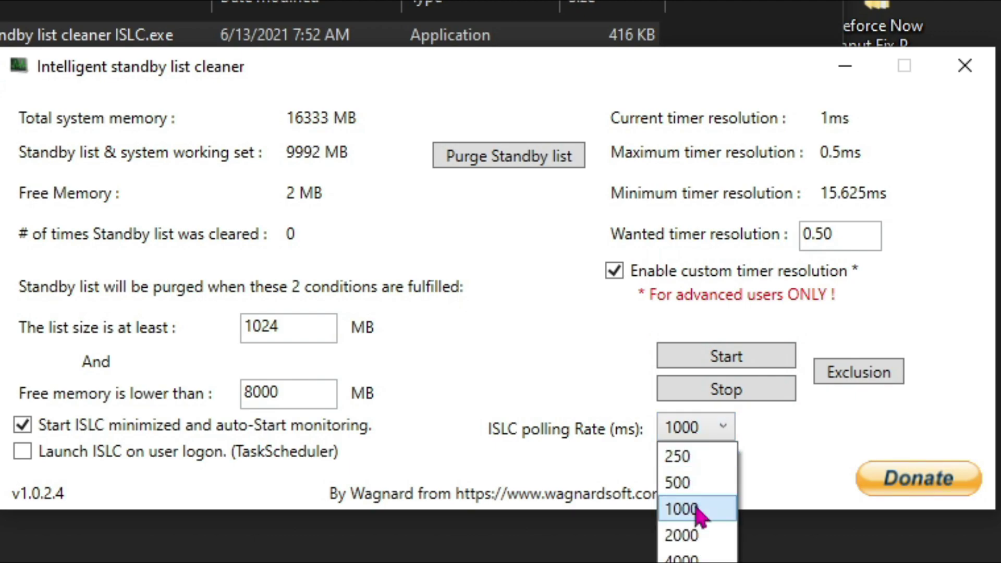
pyautogui.click(678, 508)
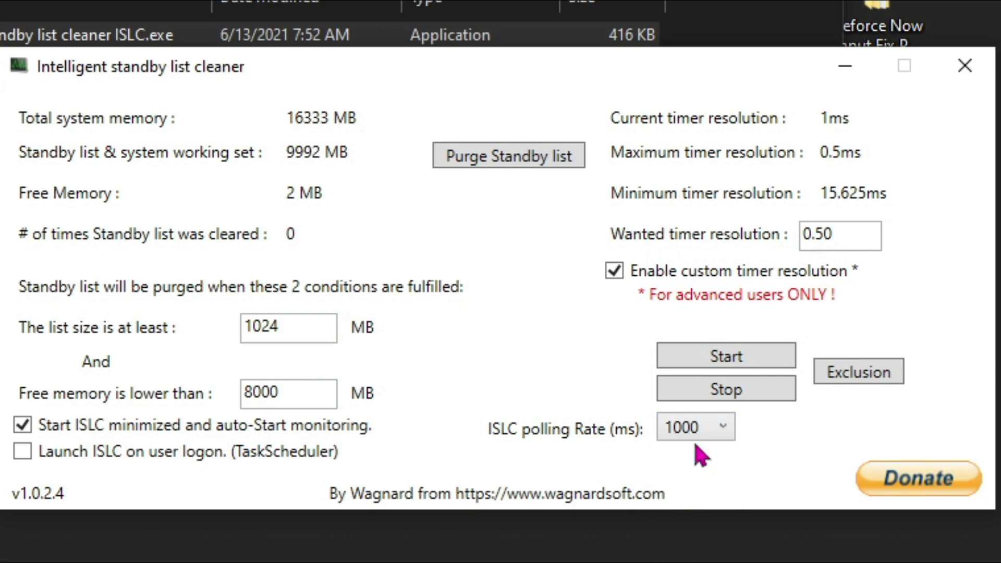
# Step: Start ISLC monitoring and purge the standby list, leaving the cleaner minimized
pyautogui.click(714, 362)
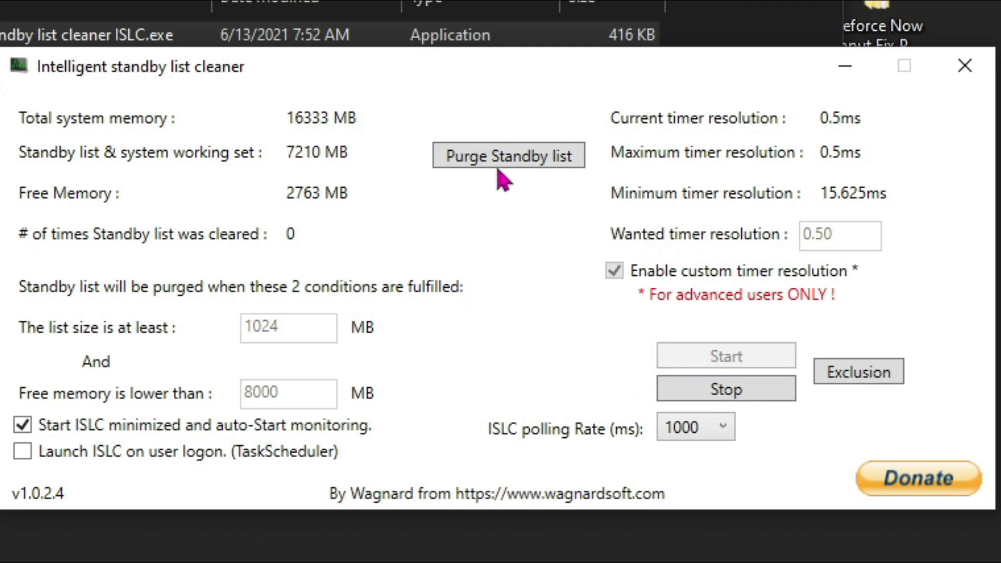
pyautogui.click(443, 163)
pyautogui.click(480, 159)
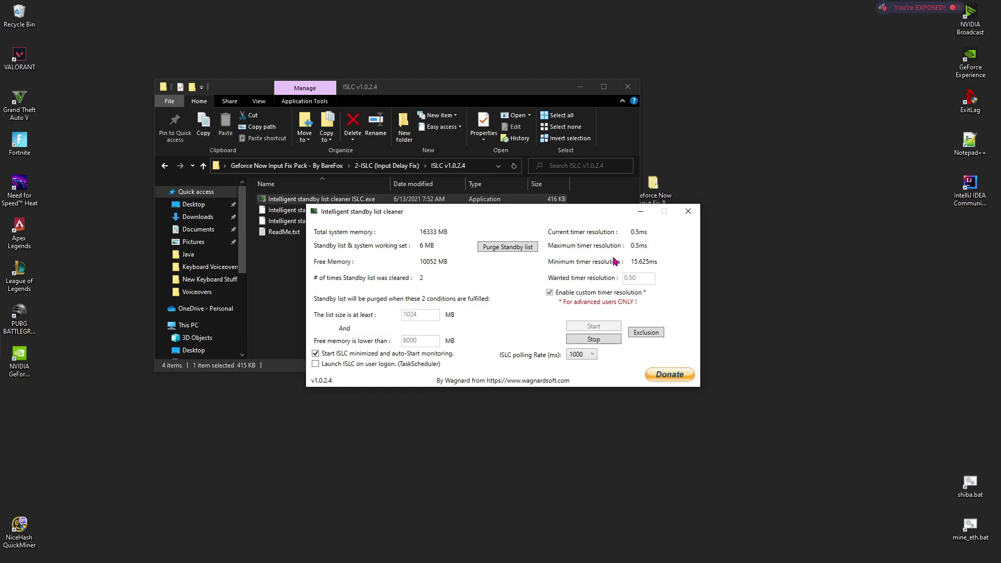
pyautogui.click(640, 211)
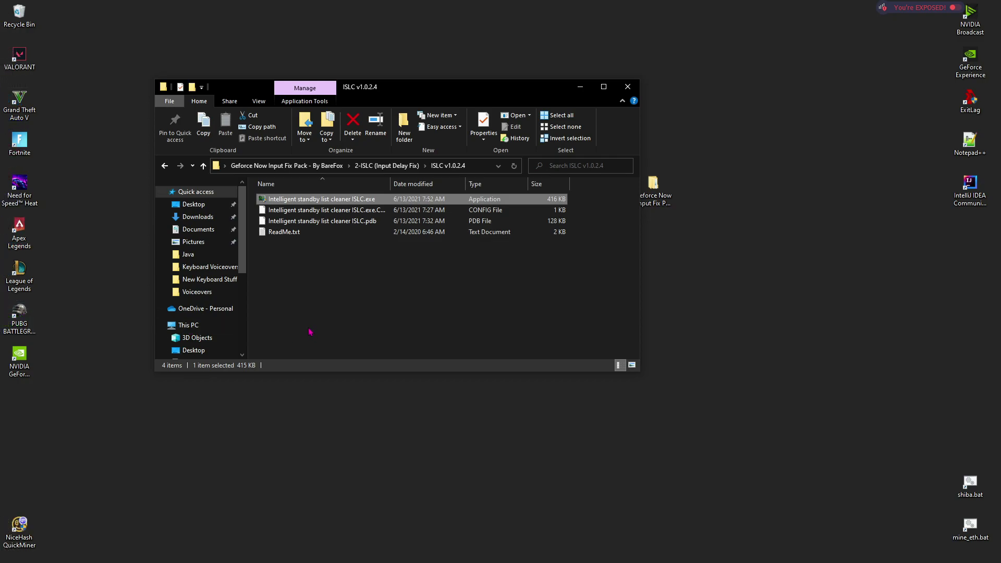
# Step: Launch DNS Jumper from the DnsJumper folder inside the pack's 3-Latency Fix folder
pyautogui.press('BackSpace')
pyautogui.press('BackSpace')
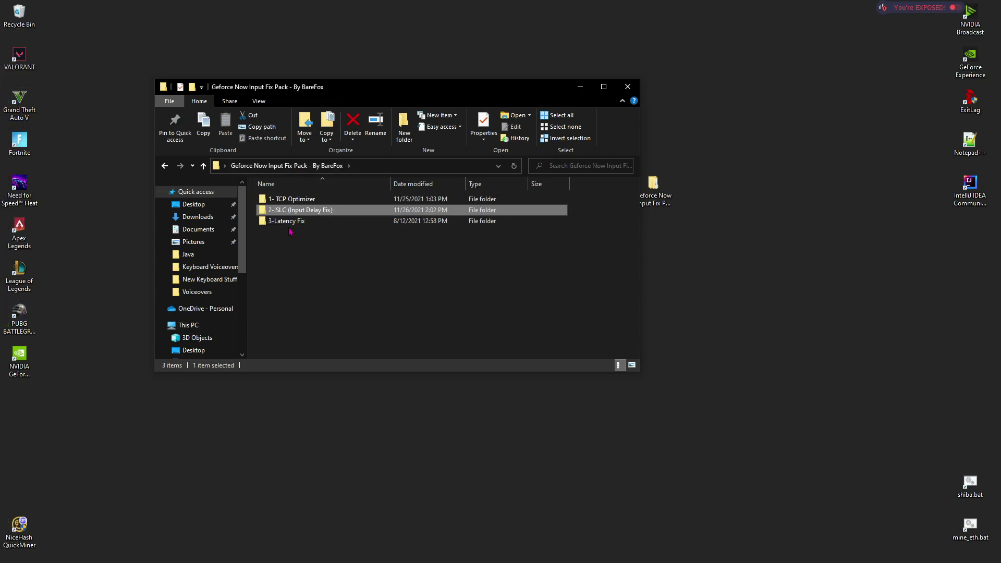
pyautogui.doubleClick(295, 221)
pyautogui.doubleClick(295, 200)
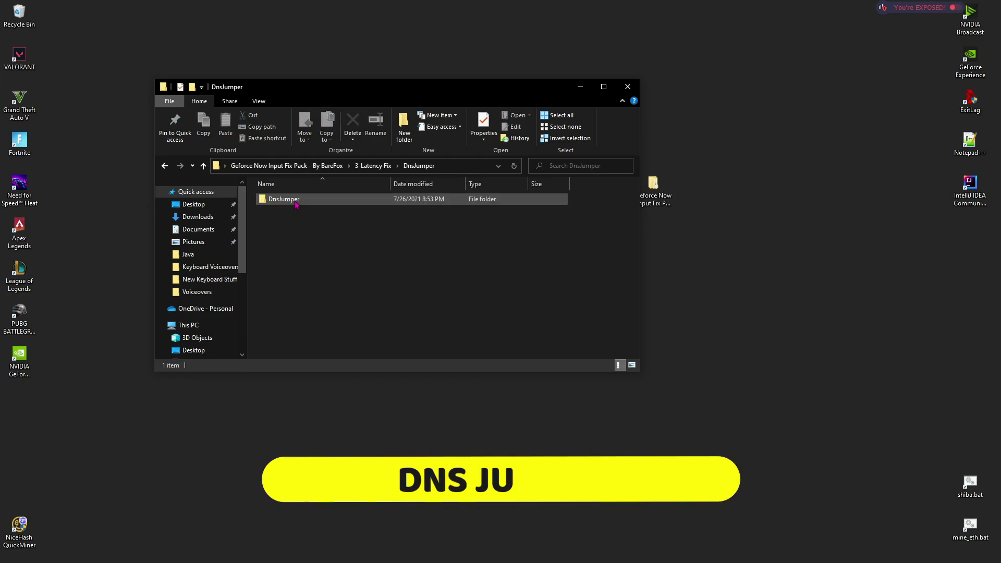
pyautogui.doubleClick(296, 203)
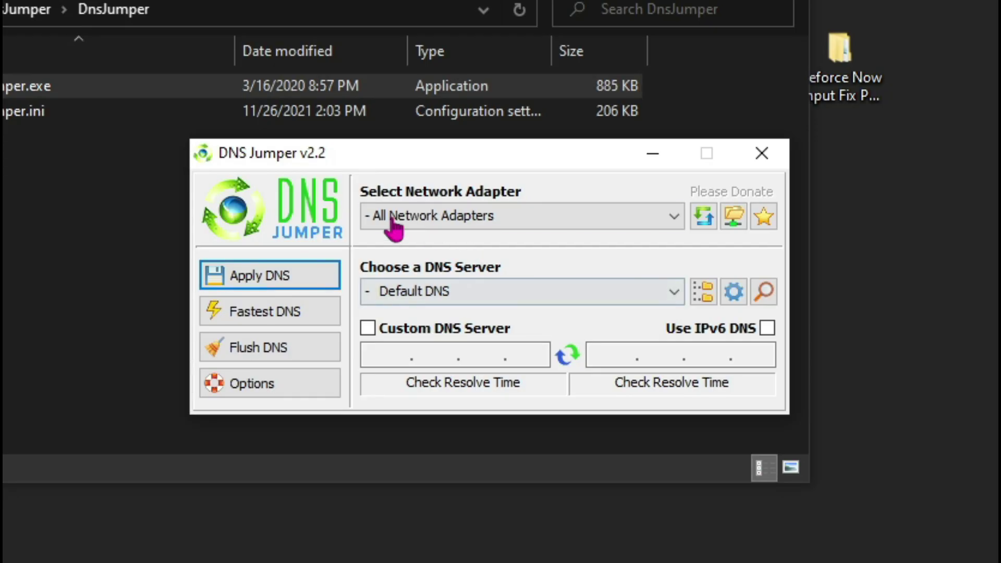
# Step: Apply the fastest server from a DNS speed test, US - Google Public DNS (8.8.4.4 and 8.8.8.8), and flush the DNS
pyautogui.click(267, 319)
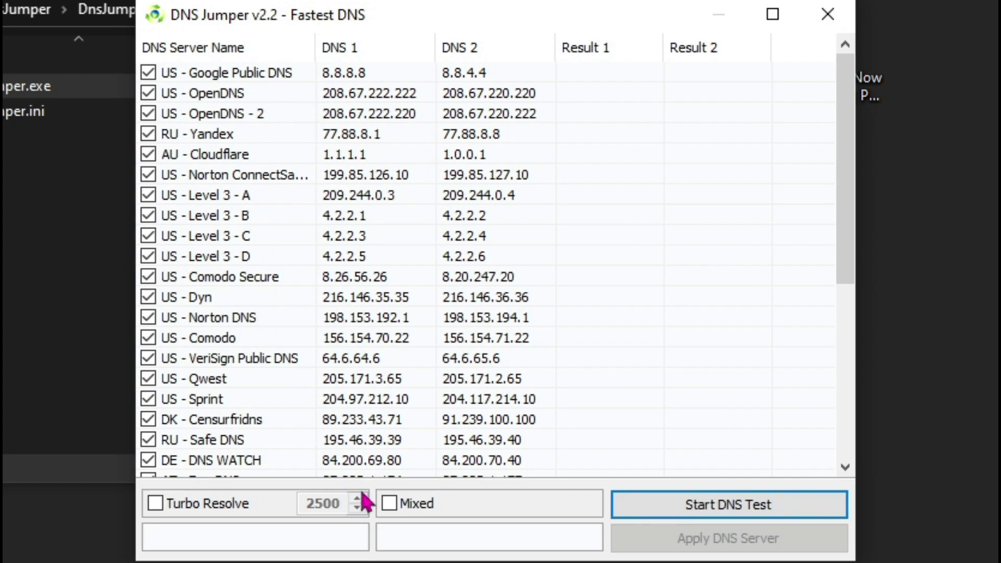
pyautogui.click(687, 513)
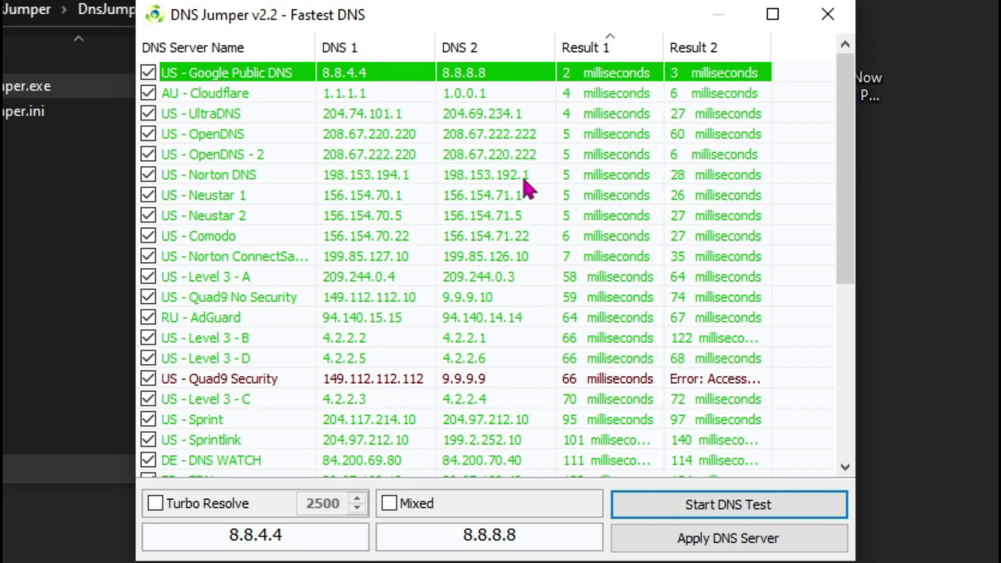
pyautogui.click(680, 544)
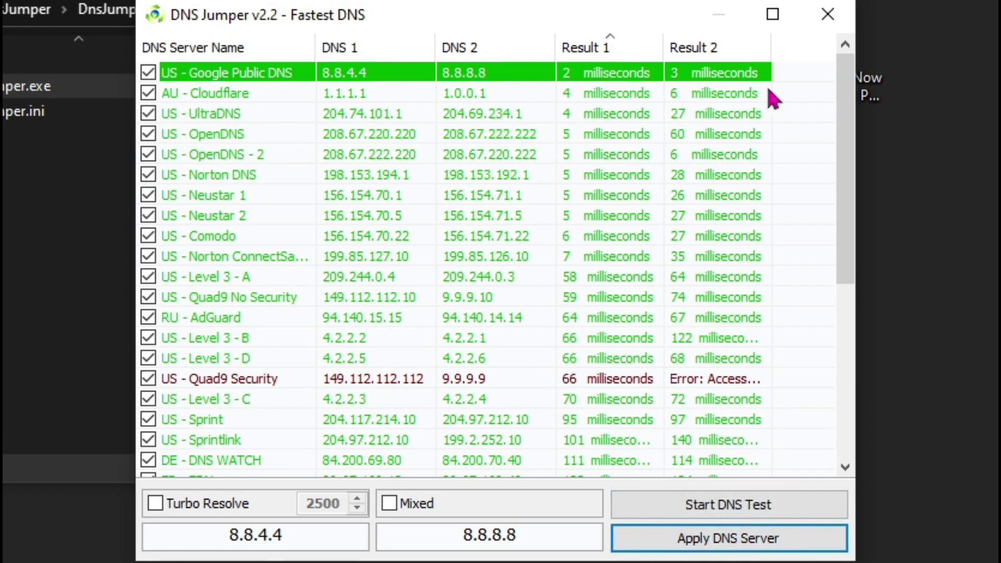
pyautogui.click(826, 13)
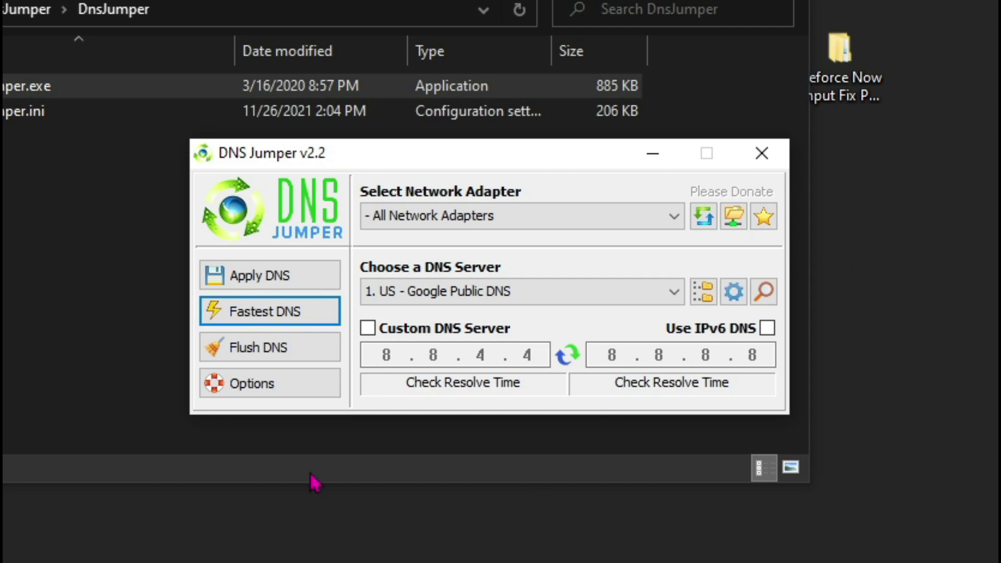
pyautogui.click(217, 353)
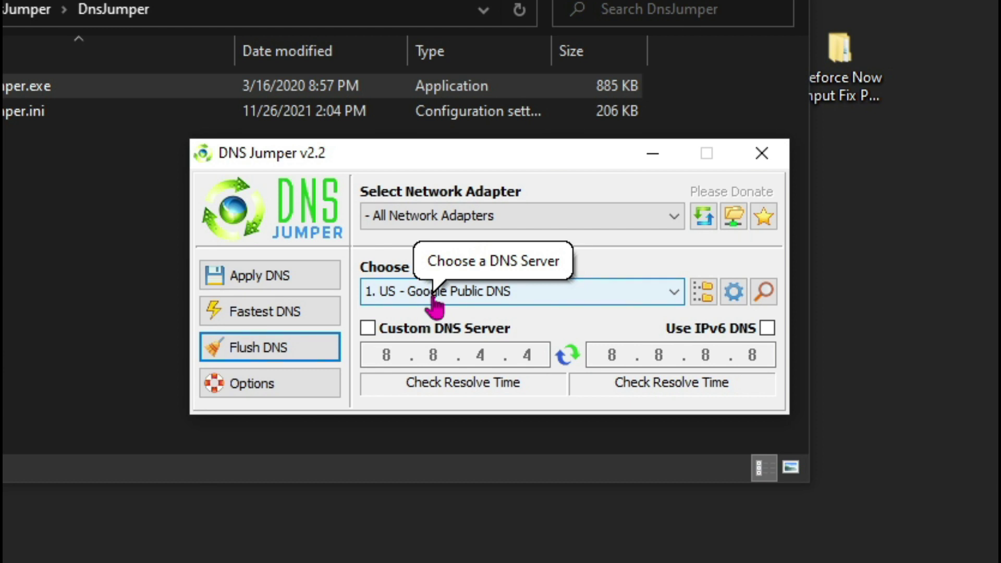
# Step: Minimize the DNS Jumper window
pyautogui.click(652, 153)
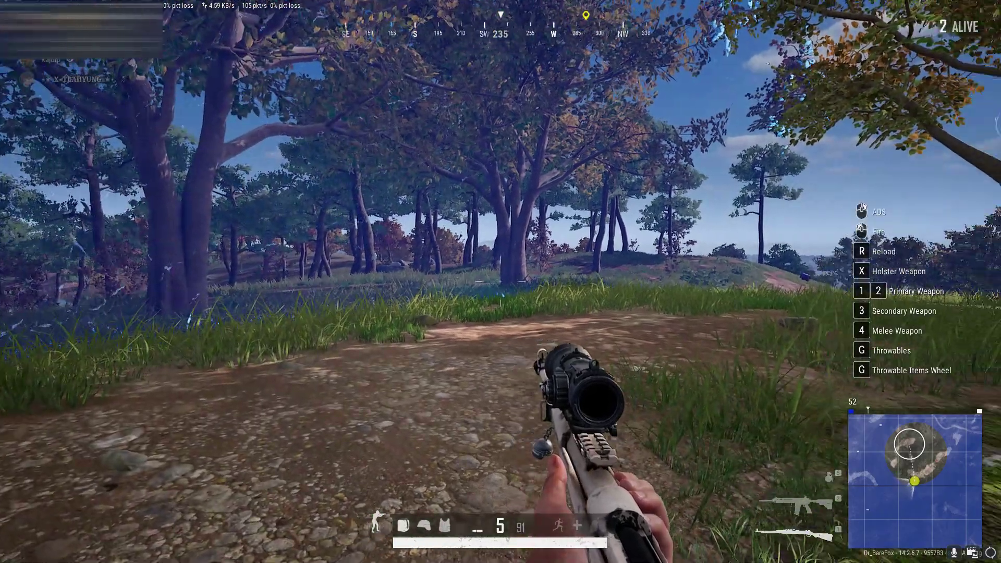
pyautogui.press('a')
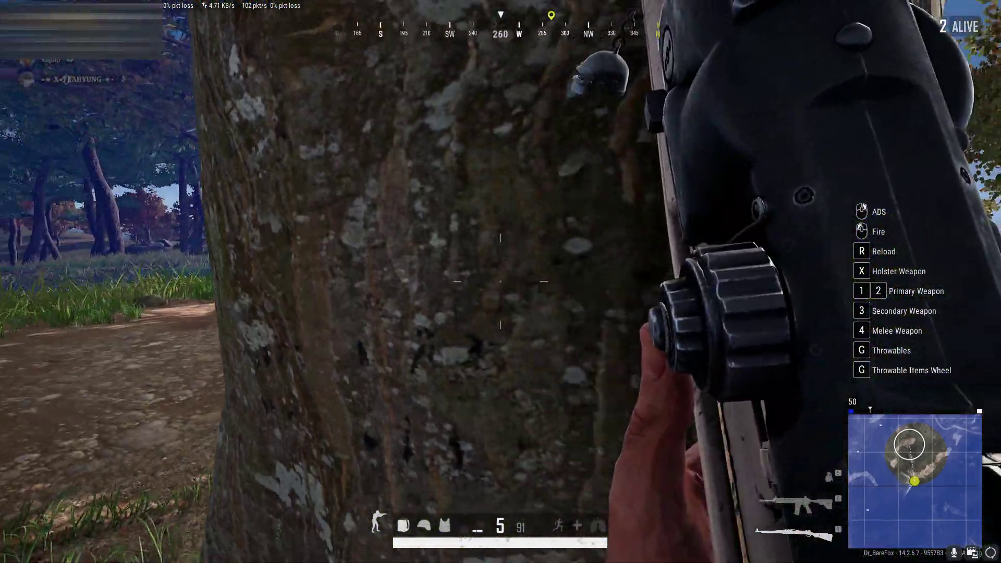
pyautogui.press('1')
pyautogui.press('d')
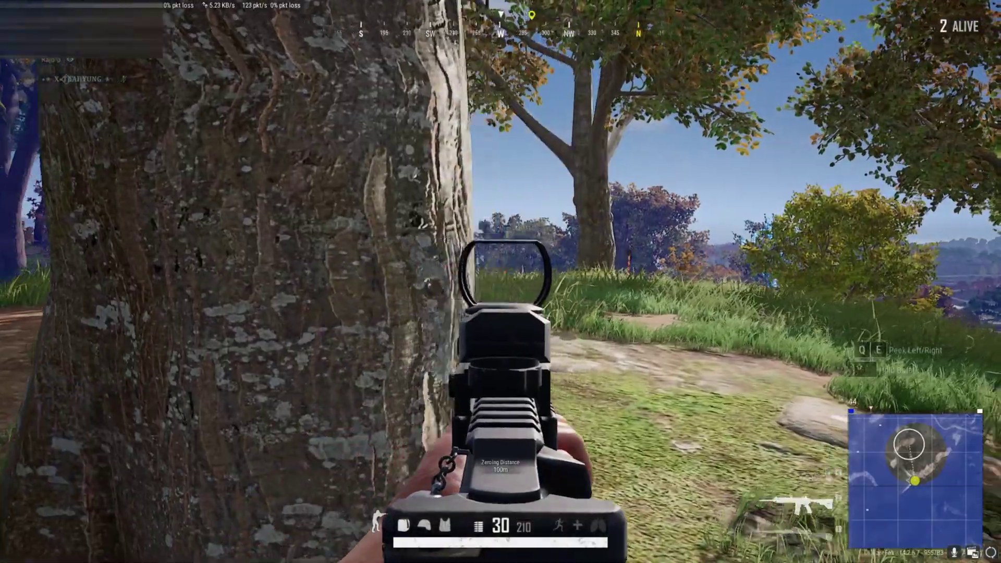
pyautogui.press('a')
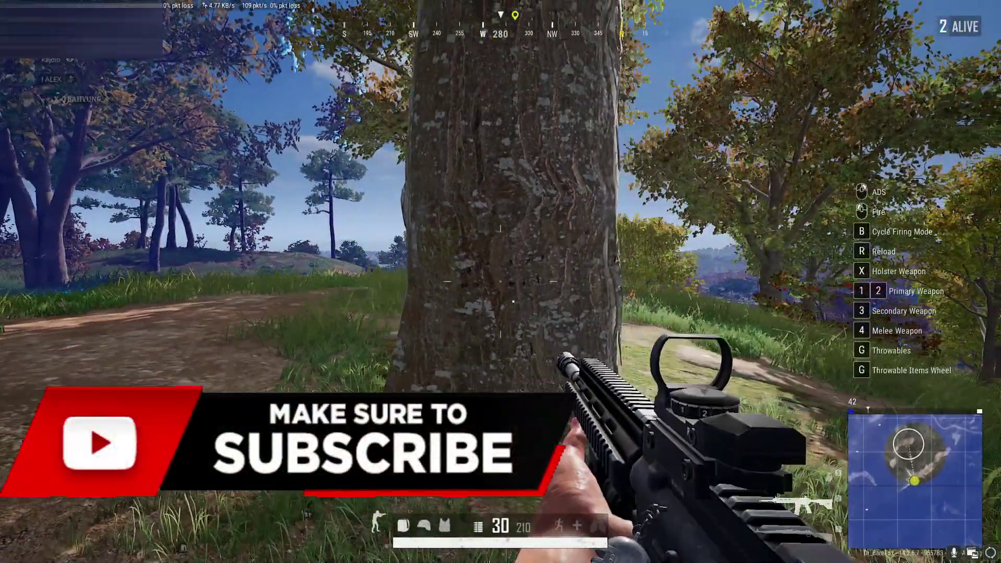
pyautogui.press('d')
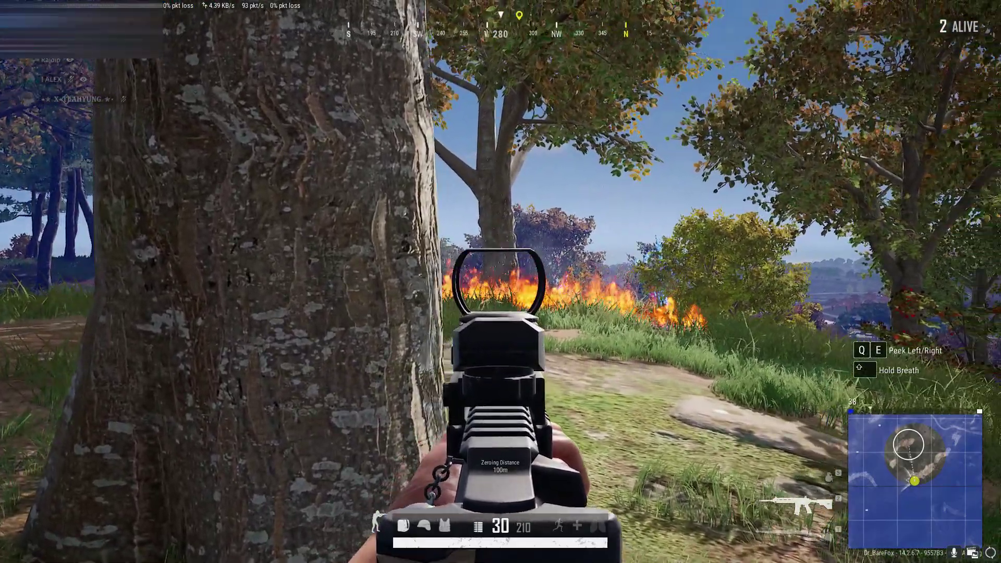
pyautogui.press('d')
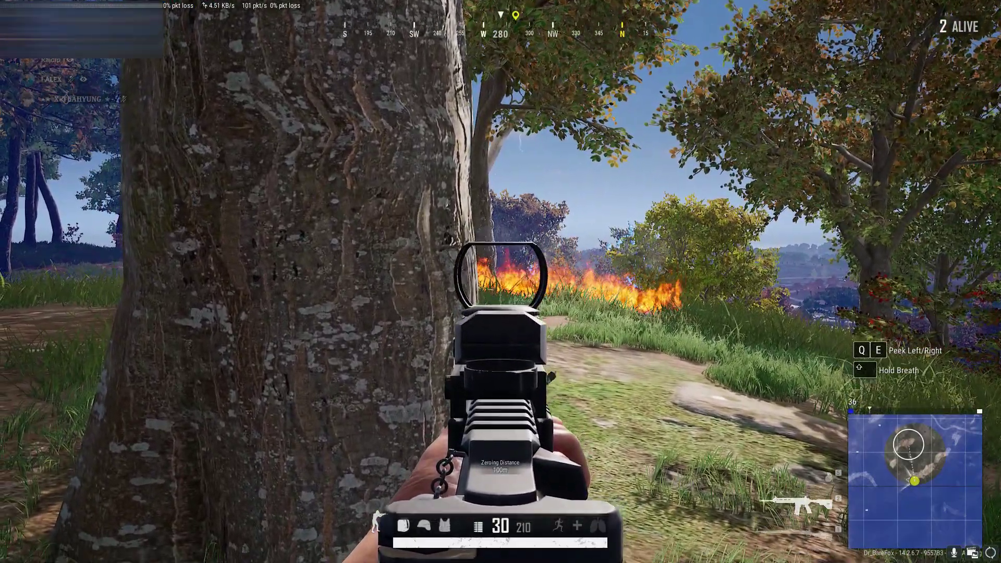